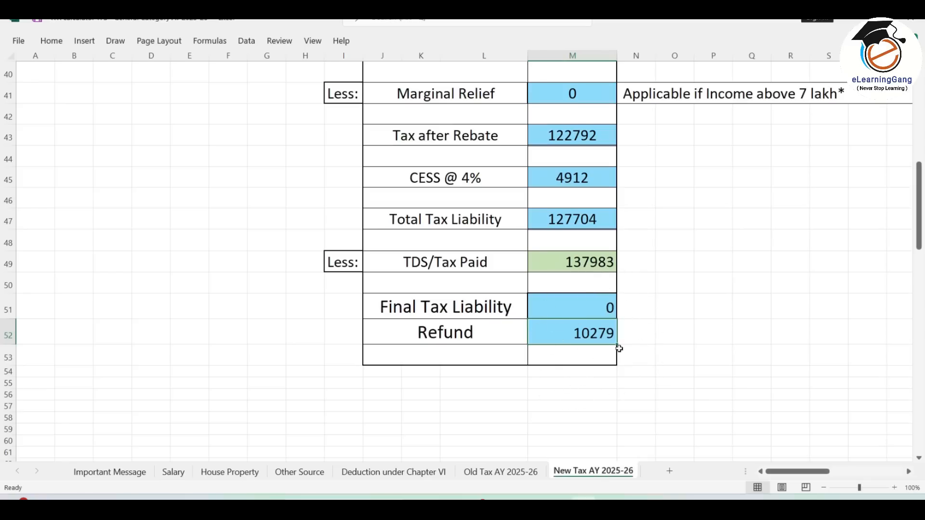
# Compare the Old and New Tax AY 2025-26 sheets, then open the ITR Calculator AY 2026-27 folder.
pyautogui.click(519, 472)
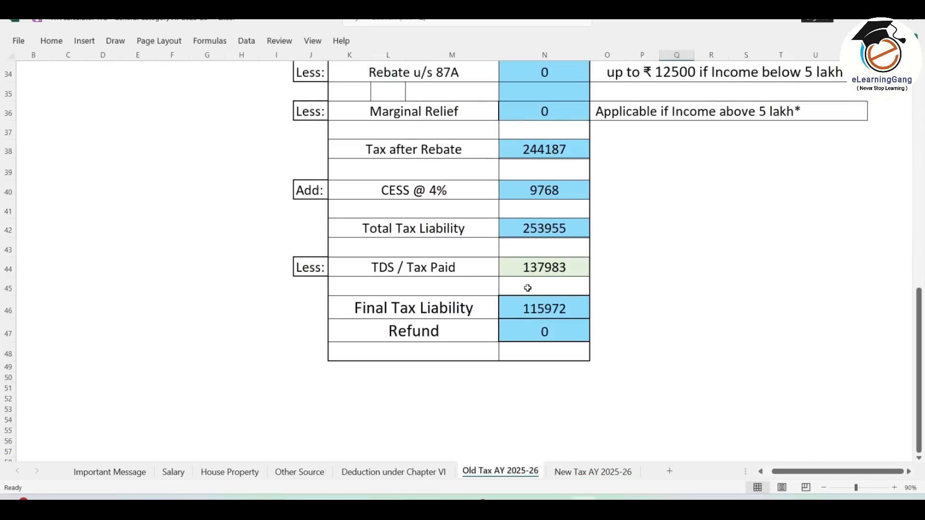
pyautogui.click(583, 474)
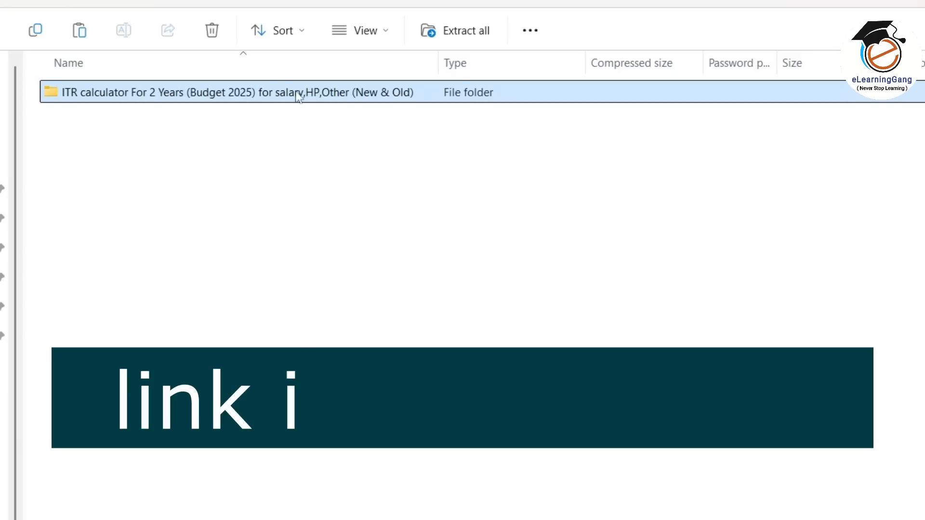
pyautogui.doubleClick(254, 99)
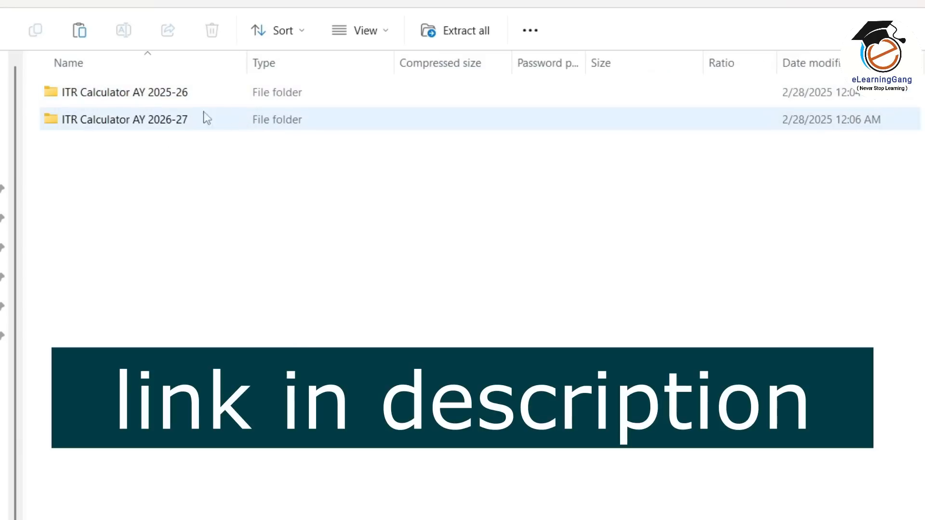
pyautogui.doubleClick(176, 126)
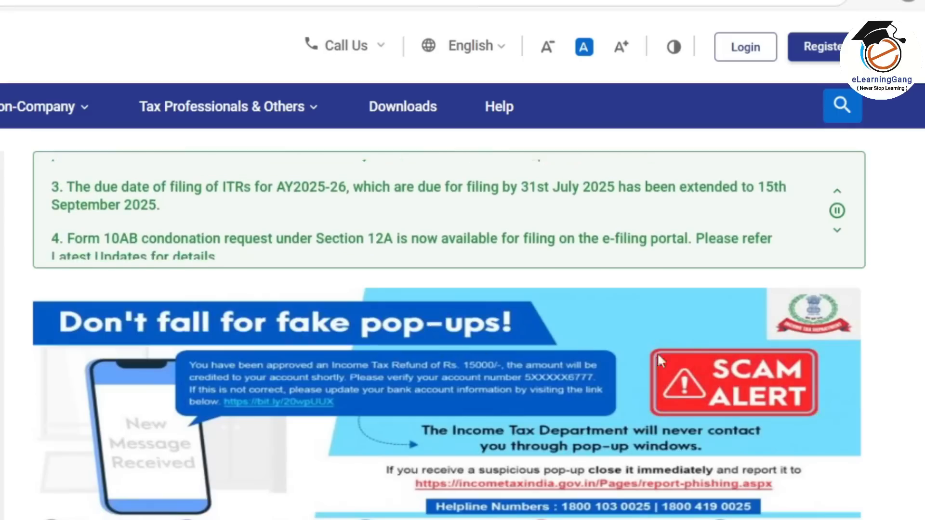
# Log in to the e-Filing portal with the PAN/User ID and password.
pyautogui.click(741, 58)
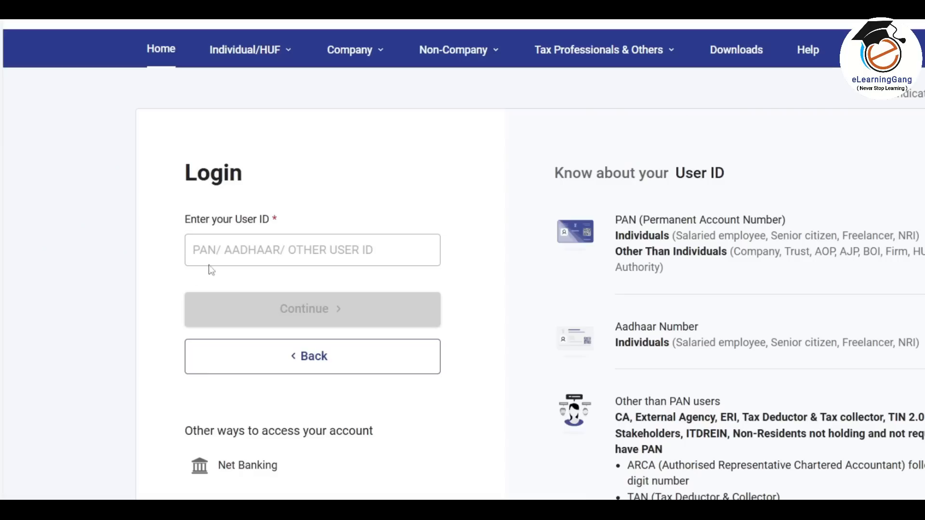
pyautogui.click(248, 250)
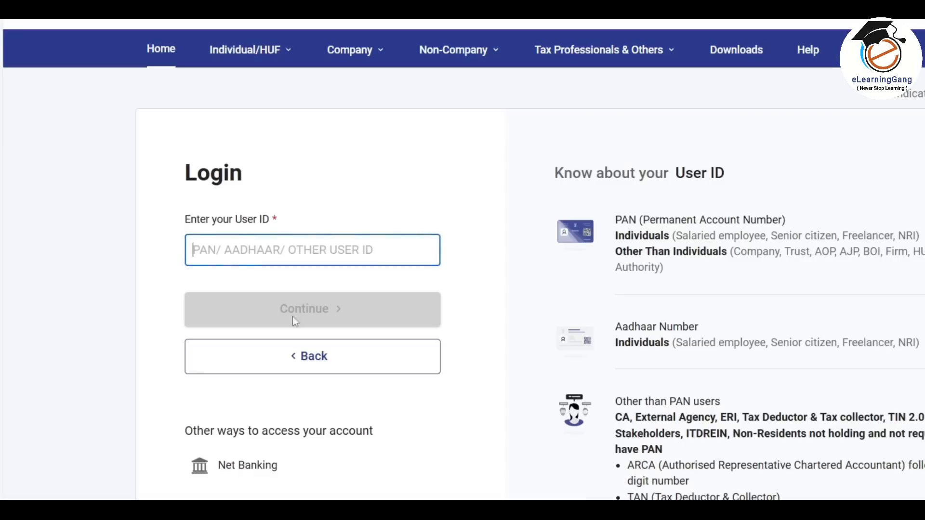
pyautogui.click(305, 314)
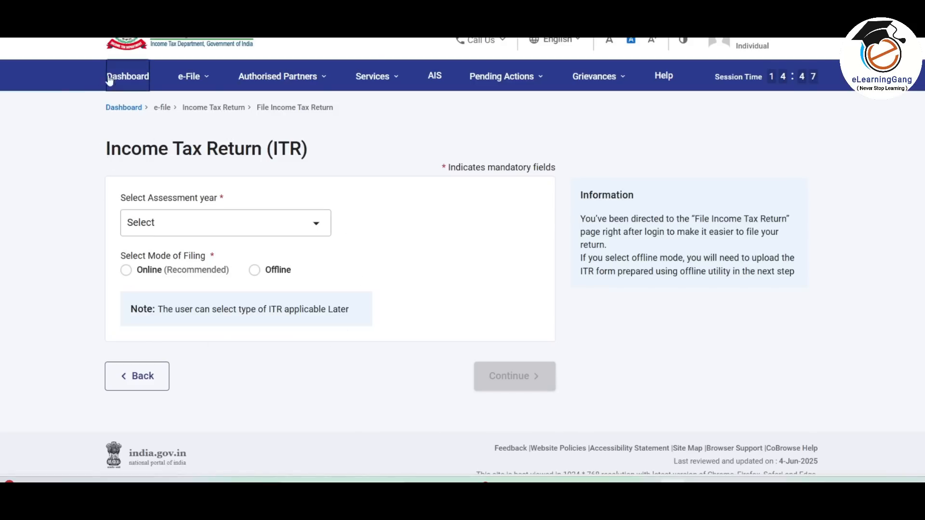
# From the dashboard, open Form 26AS through the e-File menu to view TDS credits.
pyautogui.click(129, 79)
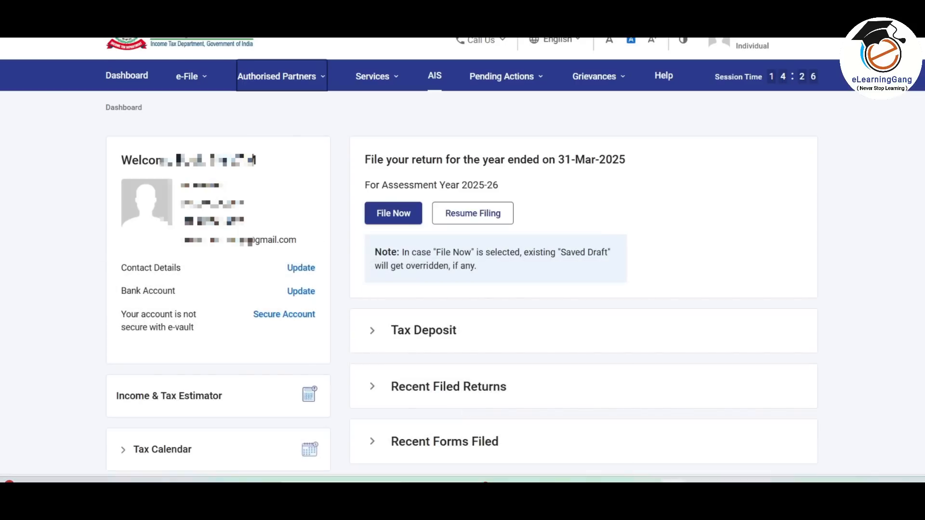
pyautogui.moveTo(199, 77)
pyautogui.moveTo(196, 104)
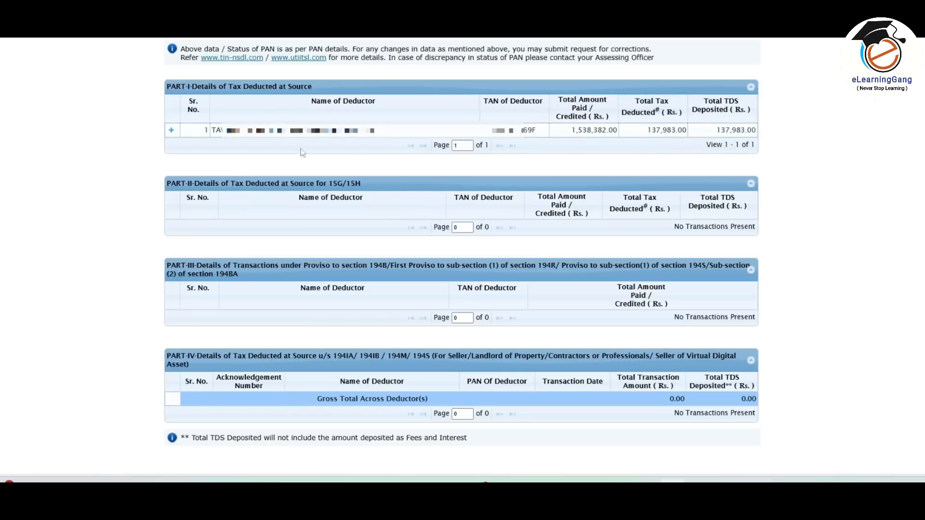
# Expand the PART-I deductor row to review its 12 monthly section 192 TDS entries.
pyautogui.click(171, 130)
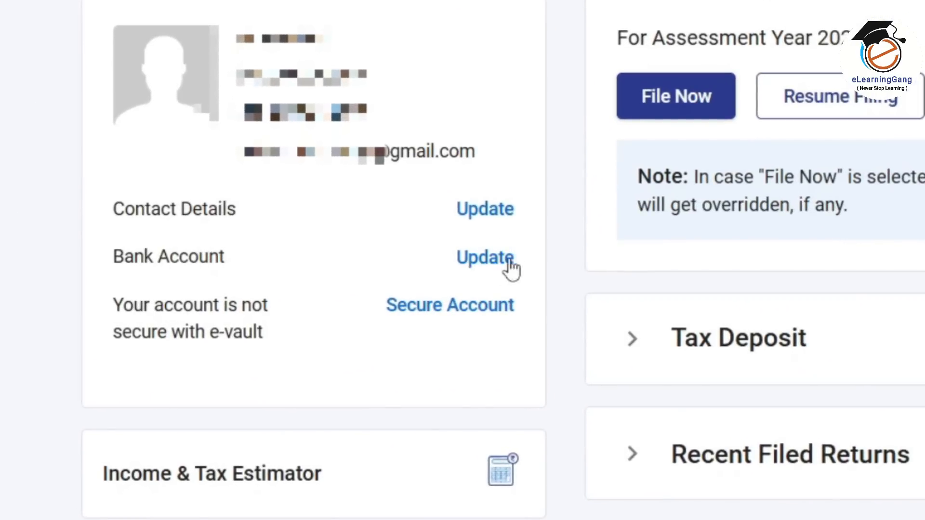
pyautogui.click(493, 263)
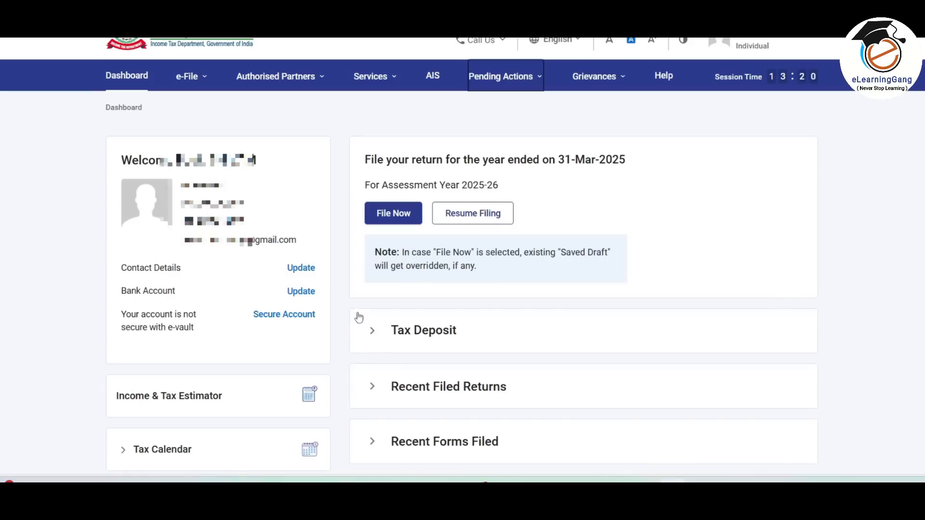
# Start filing the AY 2025-26 return in Online mode.
pyautogui.click(385, 214)
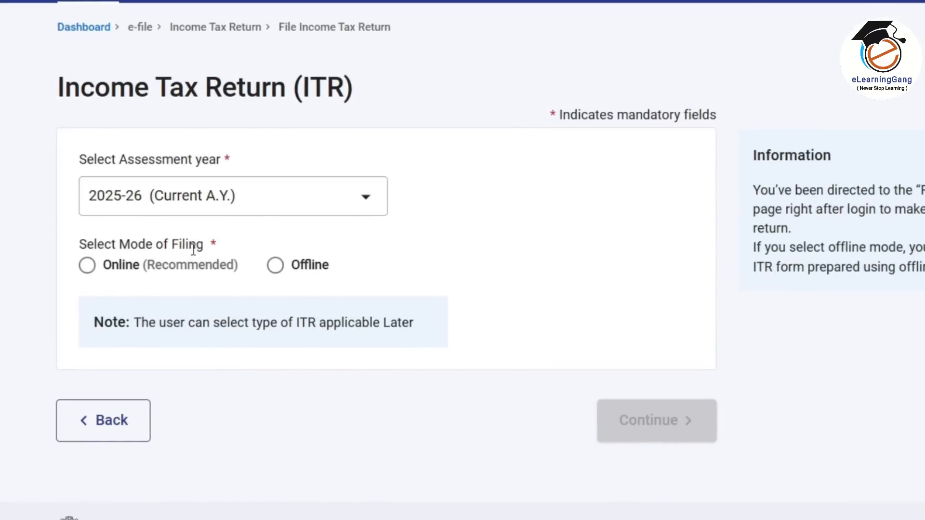
pyautogui.click(88, 268)
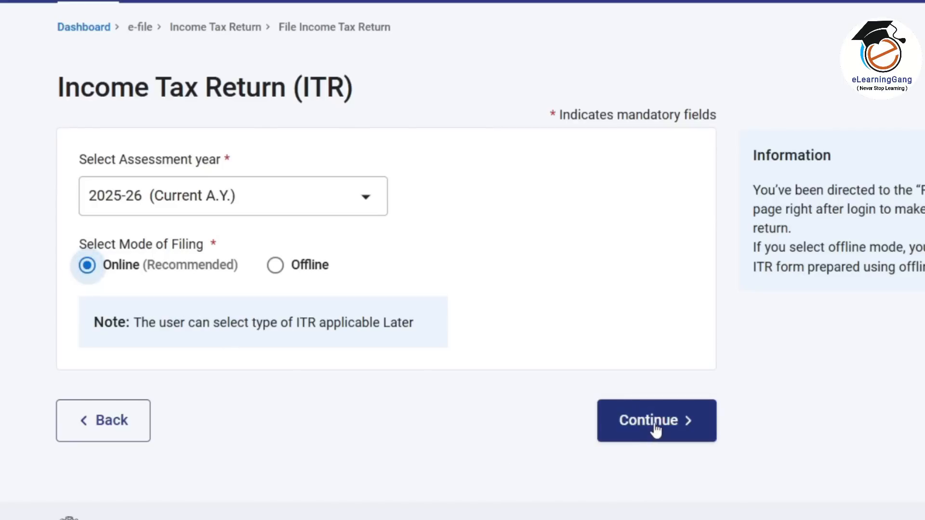
pyautogui.click(654, 429)
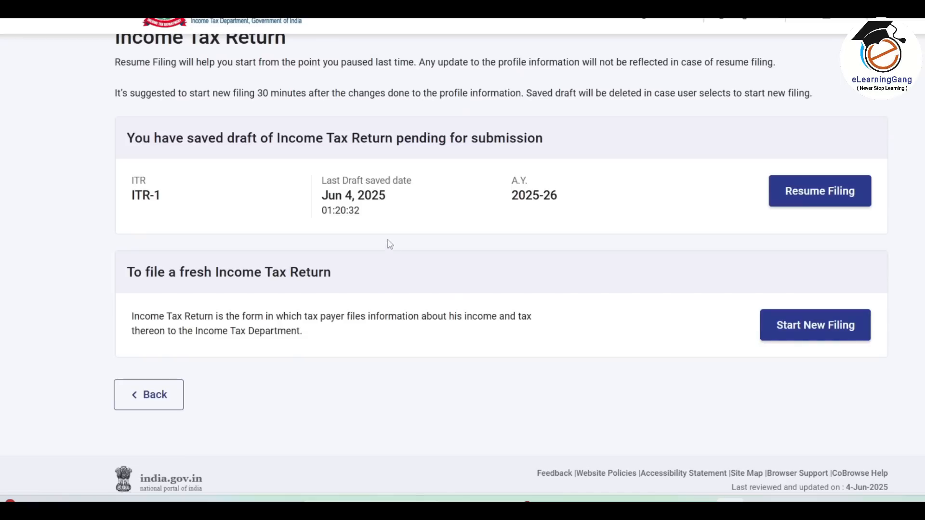
# Start a new filing as an Individual and proceed with the ITR-1 form.
pyautogui.click(818, 326)
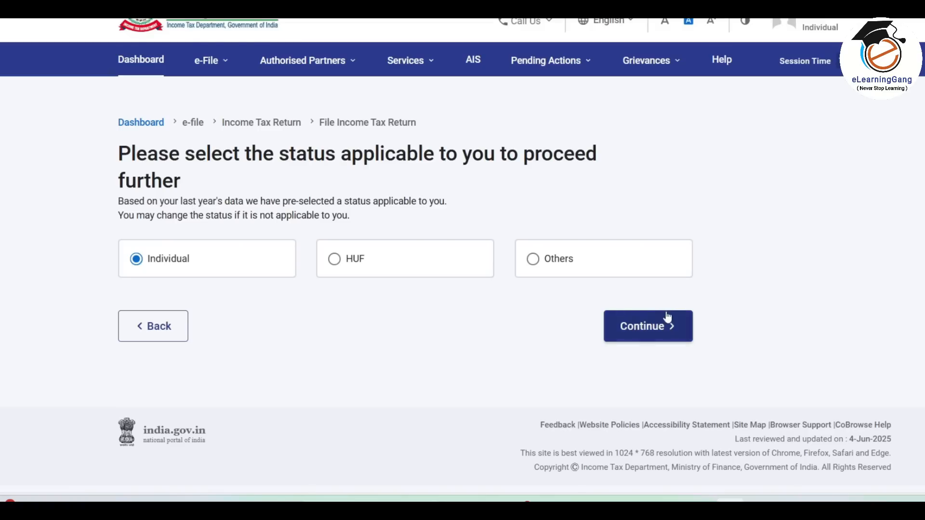
pyautogui.click(659, 332)
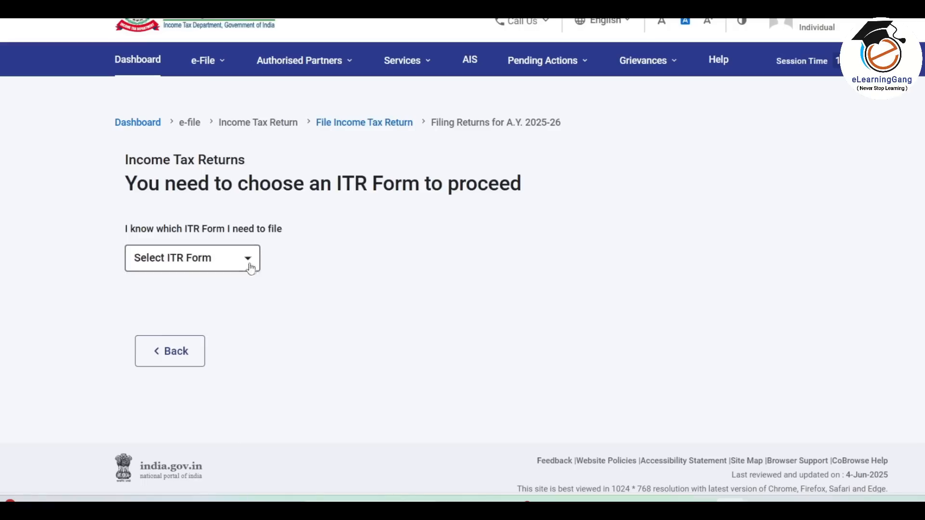
pyautogui.click(246, 261)
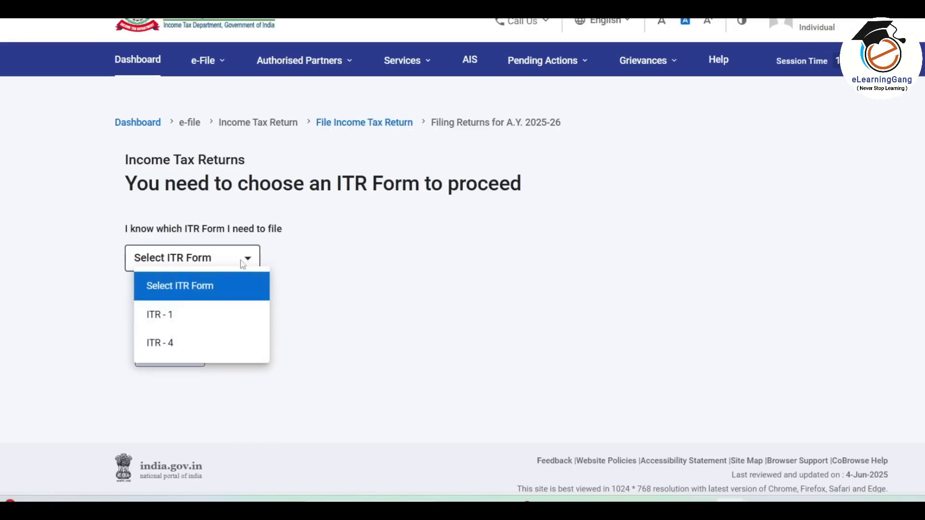
pyautogui.click(177, 312)
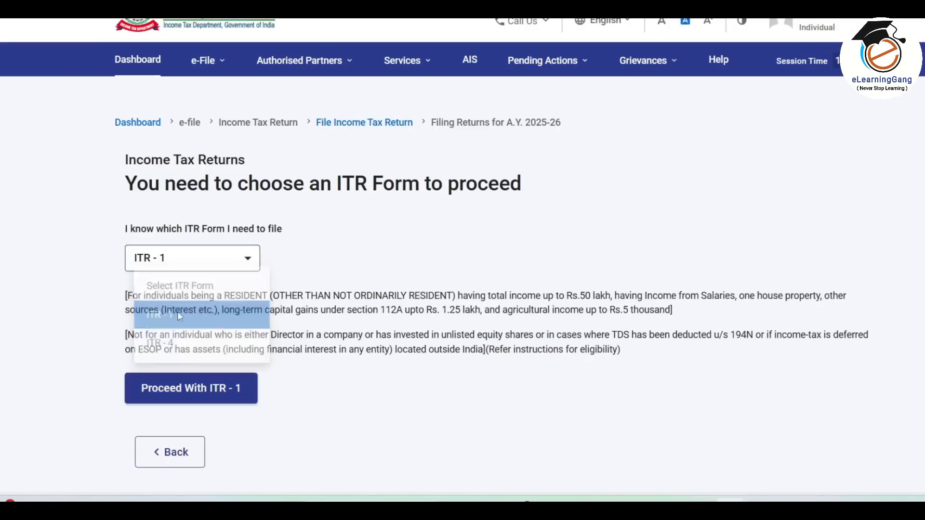
pyautogui.click(232, 393)
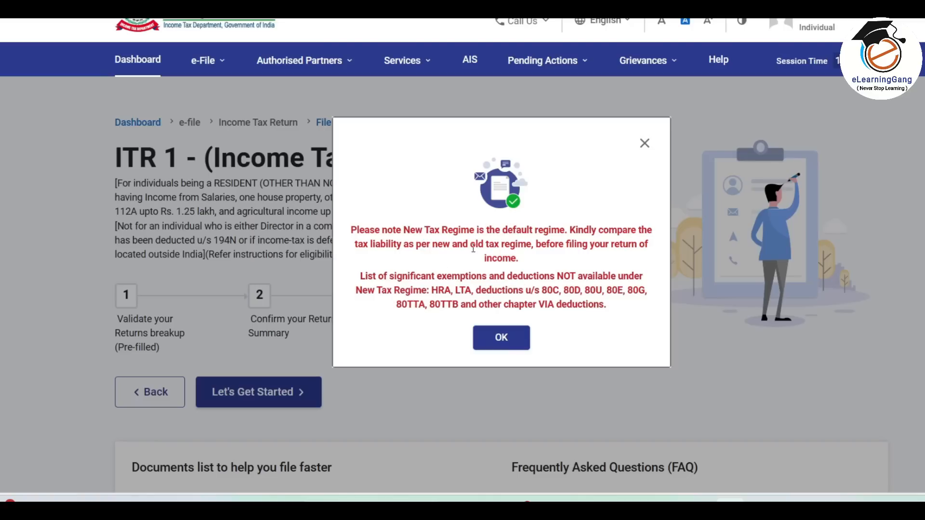
# Accept the regime notice and choose 'Taxable income is more than basic exemption limit' as the filing reason.
pyautogui.click(504, 339)
pyautogui.click(284, 392)
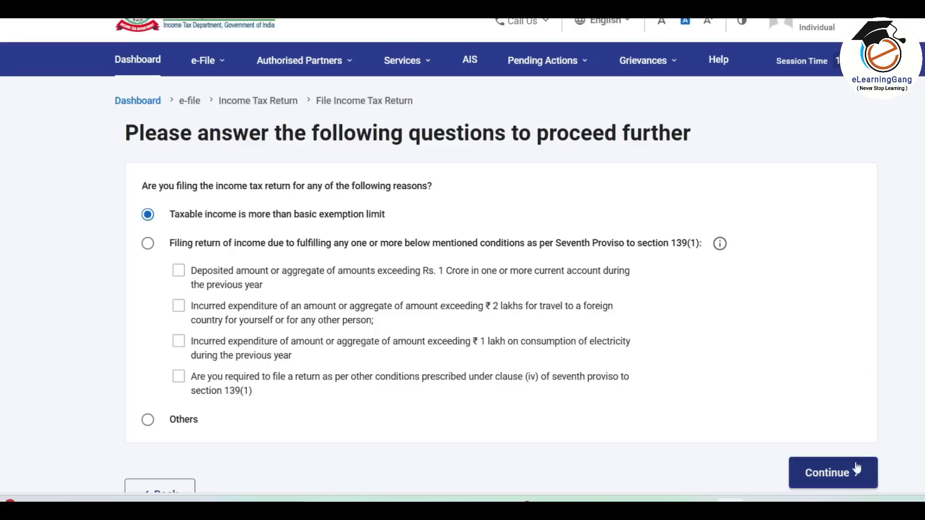
pyautogui.click(827, 472)
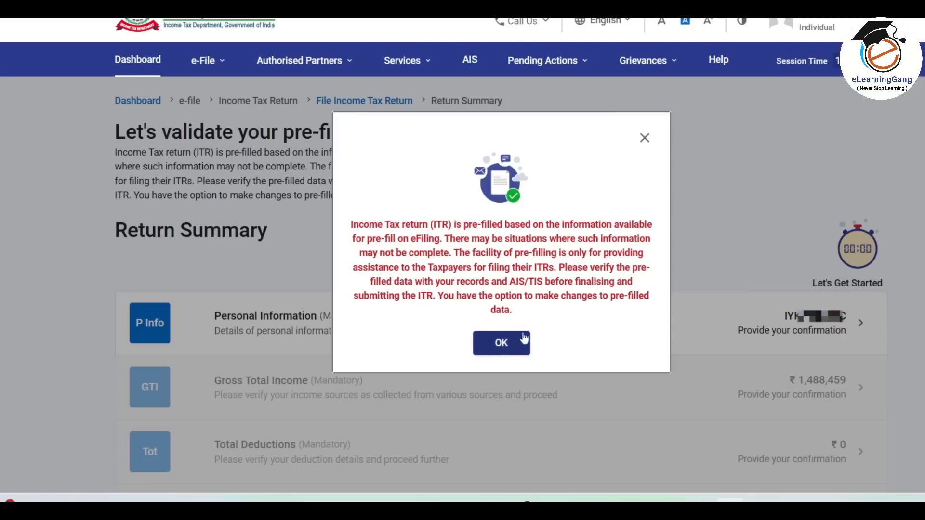
# Dismiss the pre-fill notice and open Personal Information from the Return Summary.
pyautogui.click(501, 344)
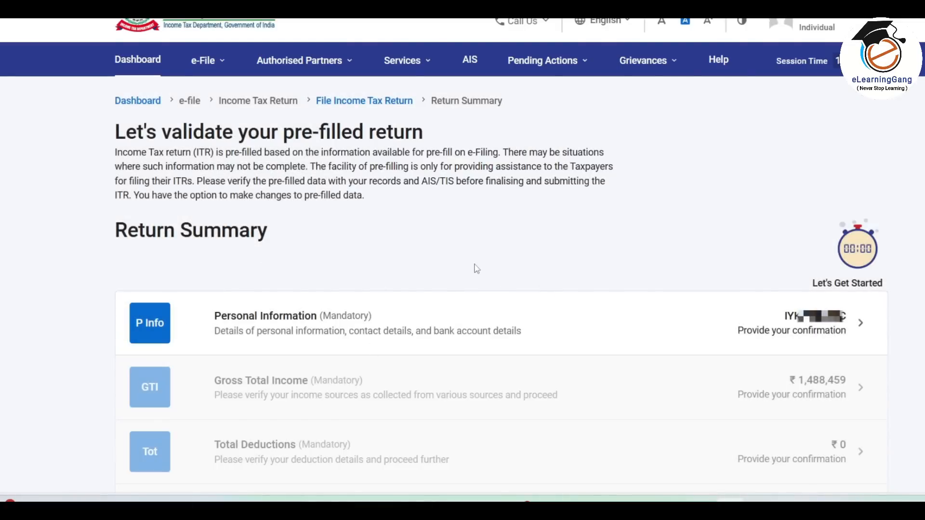
pyautogui.scroll(-5, 477, 269)
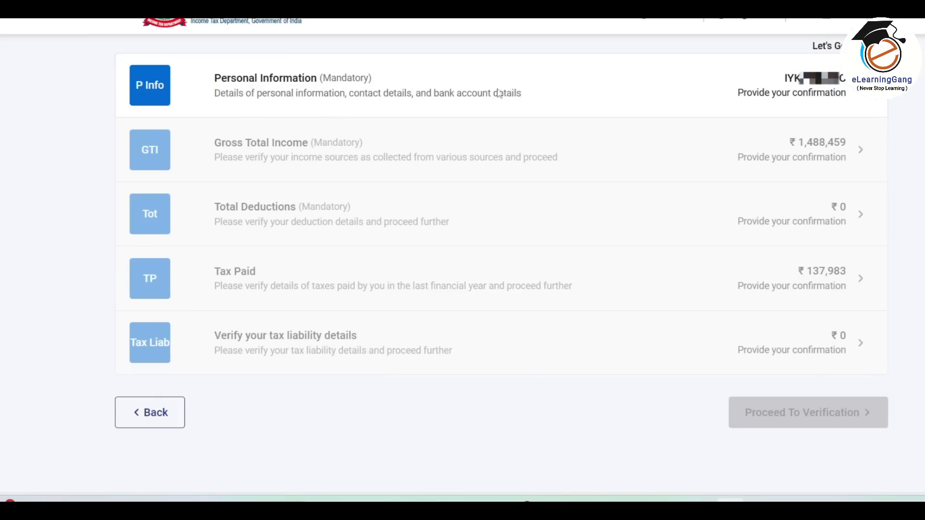
pyautogui.click(813, 92)
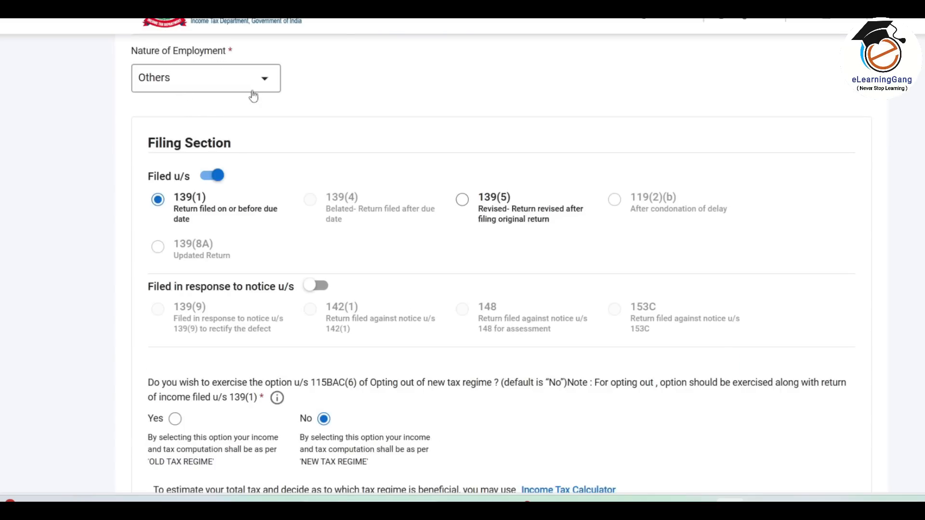
# Keep Others as the nature of employment in Personal Information.
pyautogui.click(267, 83)
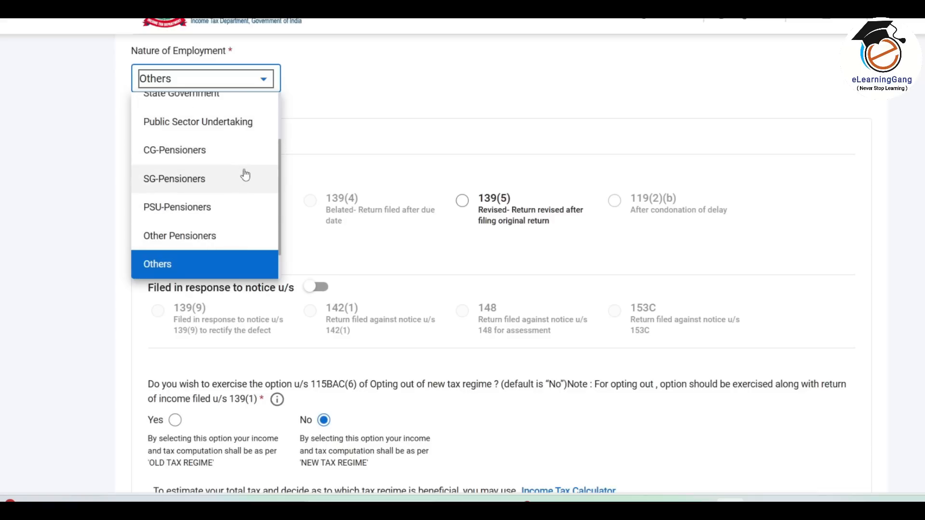
pyautogui.scroll(-1, 245, 175)
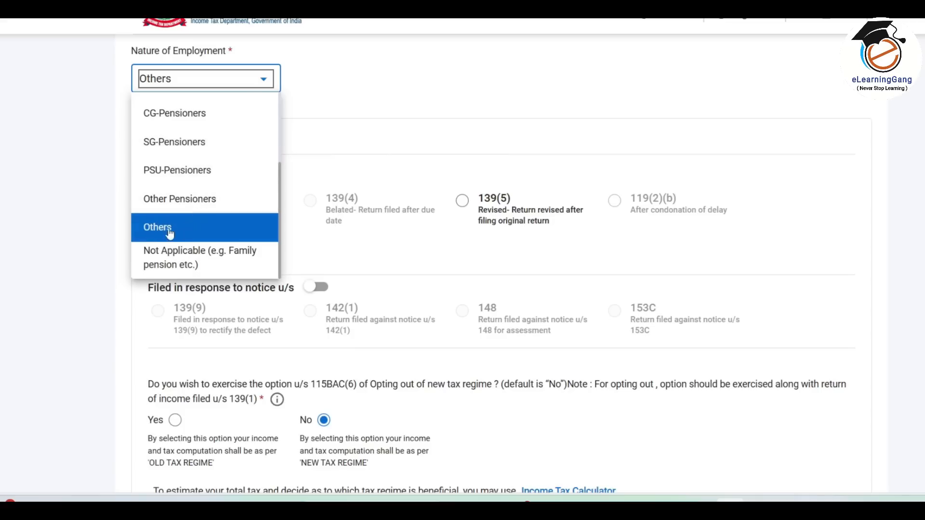
pyautogui.click(192, 233)
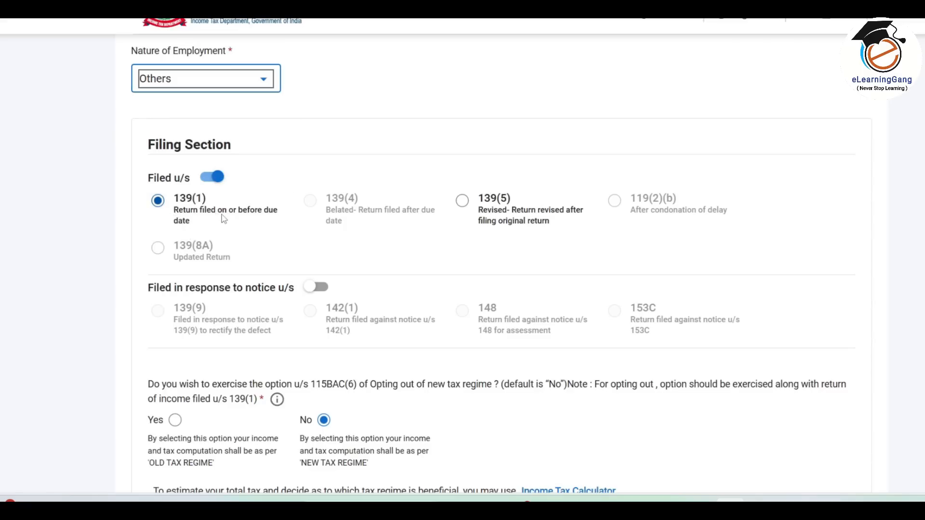
# Review the bank account details and confirm Personal Information.
pyautogui.scroll(-5, 223, 219)
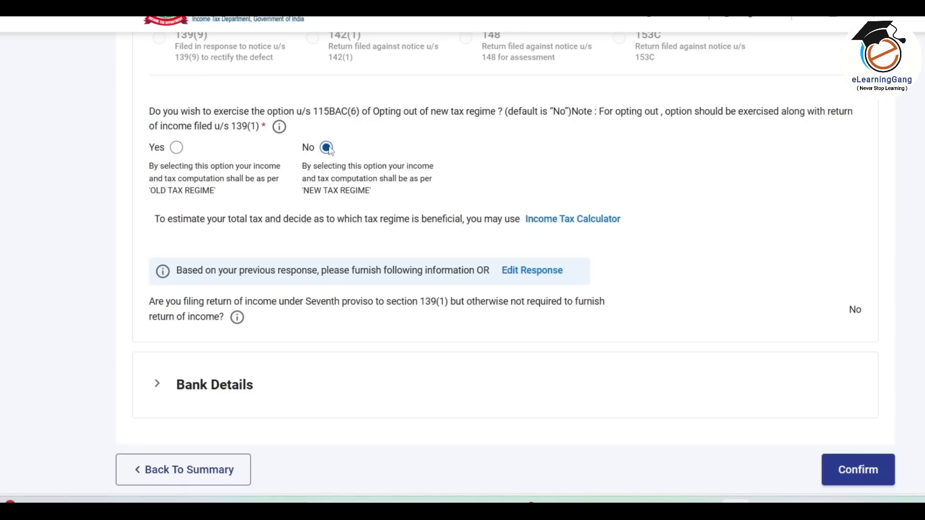
pyautogui.scroll(-3, 328, 149)
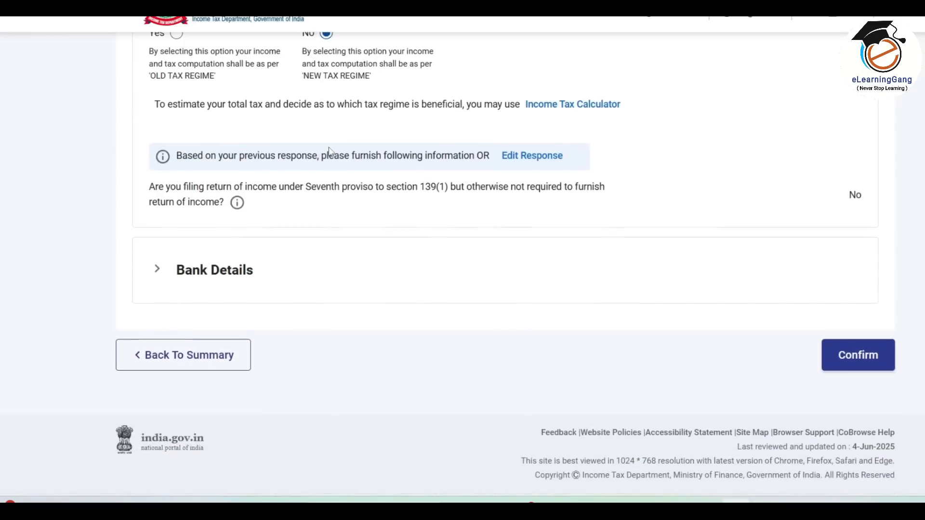
pyautogui.click(248, 271)
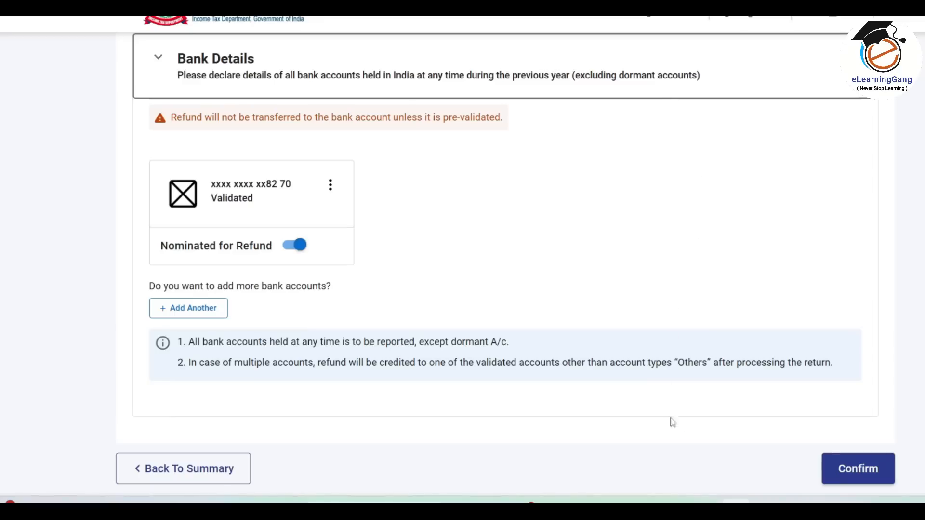
pyautogui.click(860, 474)
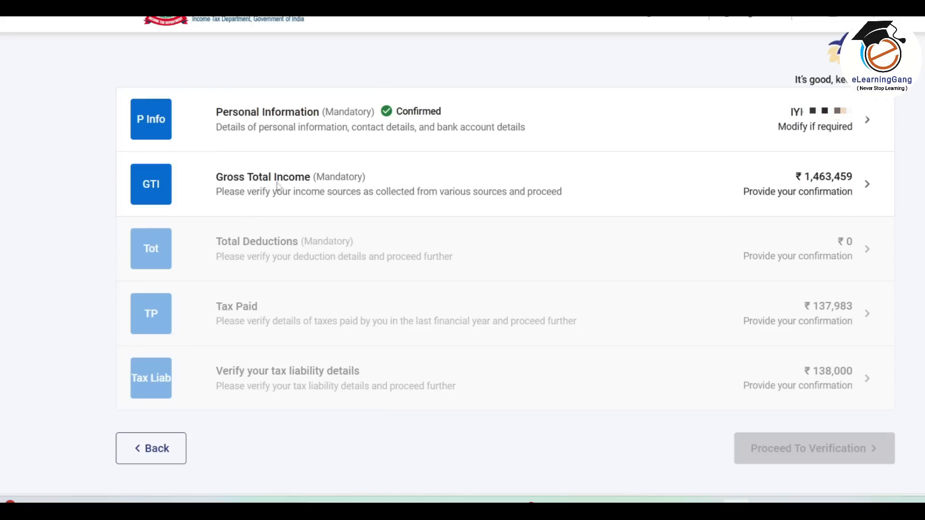
# Open Gross Total Income to view salary income chargeable of ₹14,63,382.
pyautogui.click(813, 187)
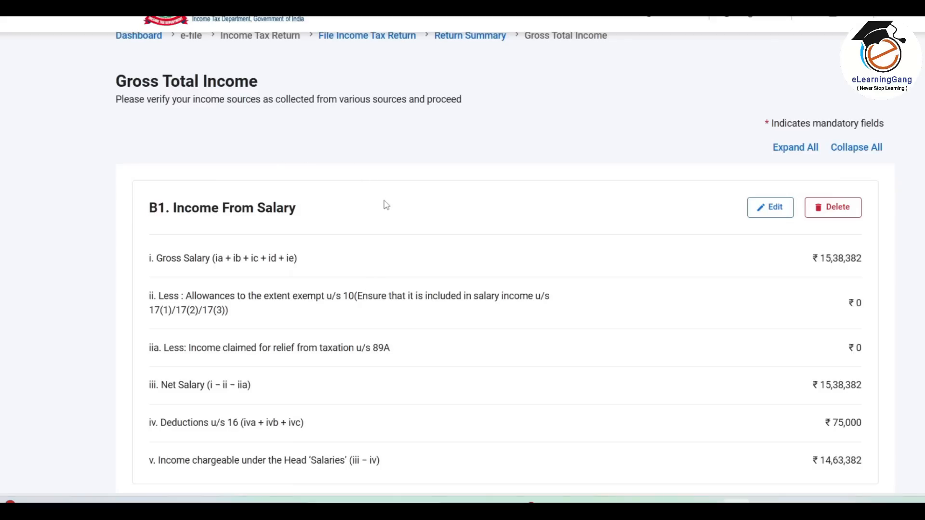
pyautogui.scroll(-1, 386, 205)
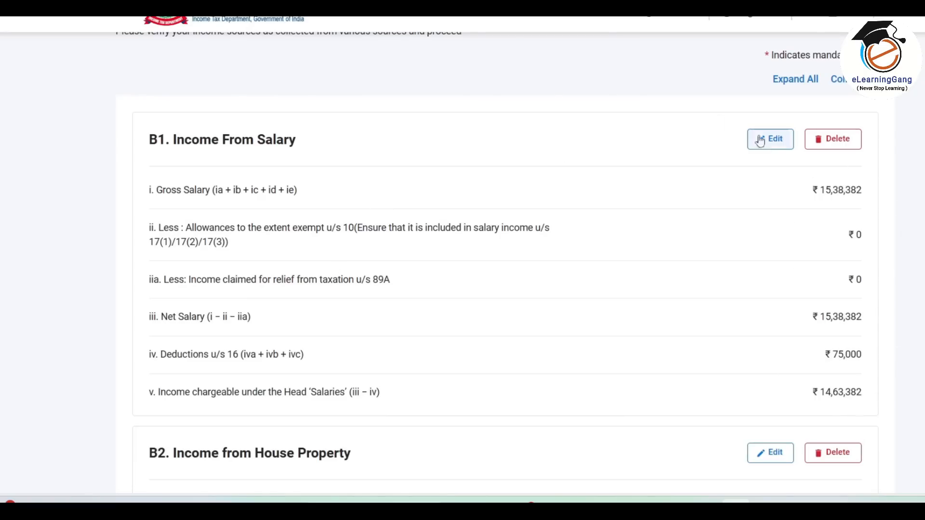
pyautogui.scroll(-3, 843, 189)
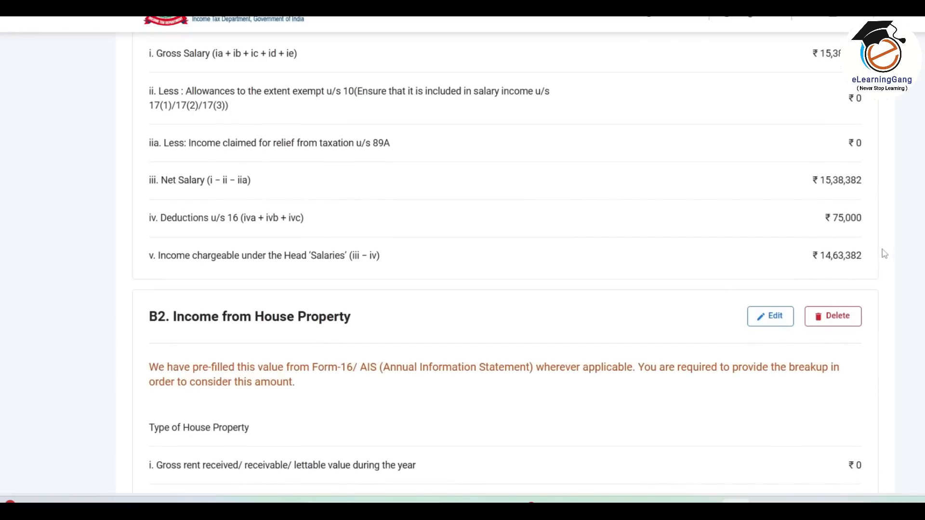
# Check the salary figure against the Excel New Tax and Salary sheets, then return to the portal.
pyautogui.click(645, 511)
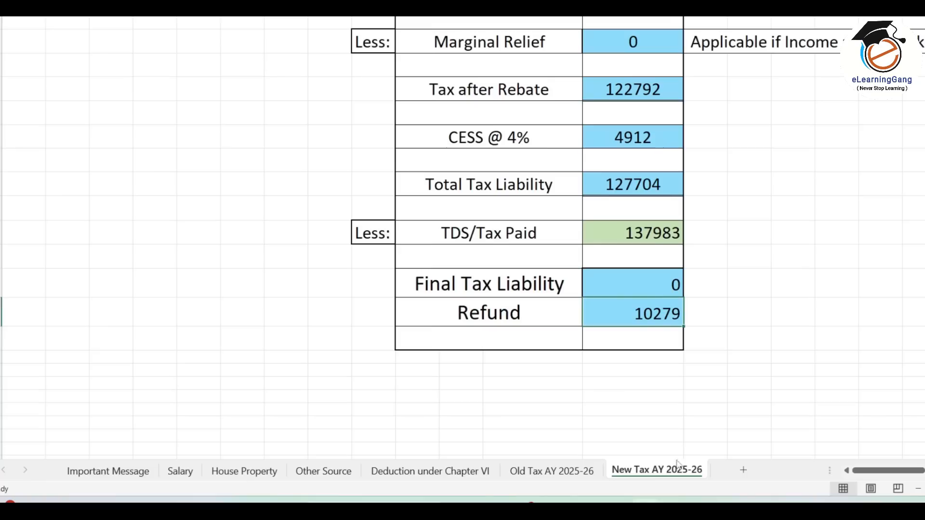
pyautogui.click(180, 471)
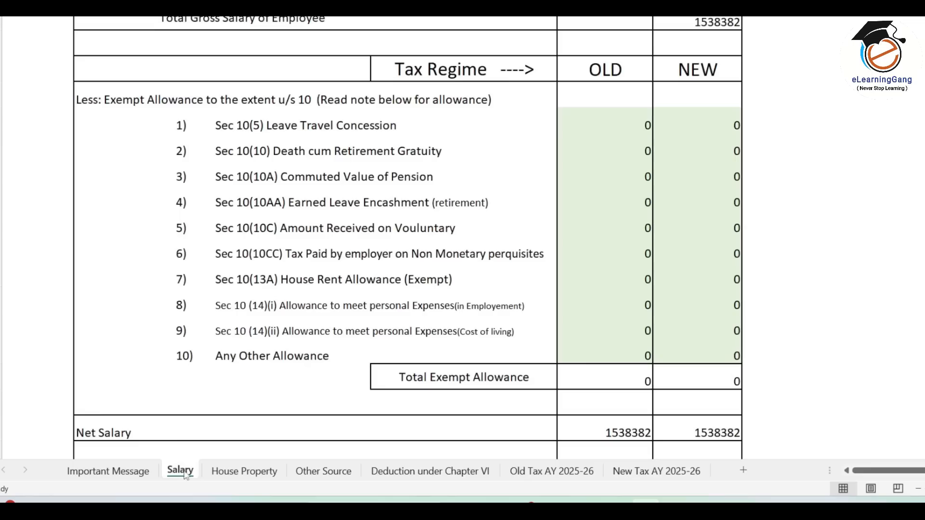
pyautogui.scroll(-4, 765, 355)
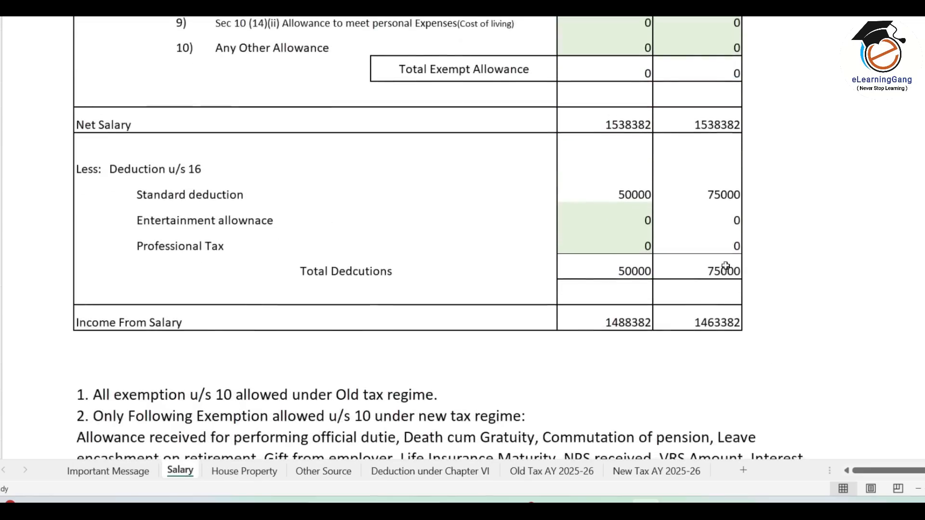
pyautogui.hotkey('alt', 'Tab')
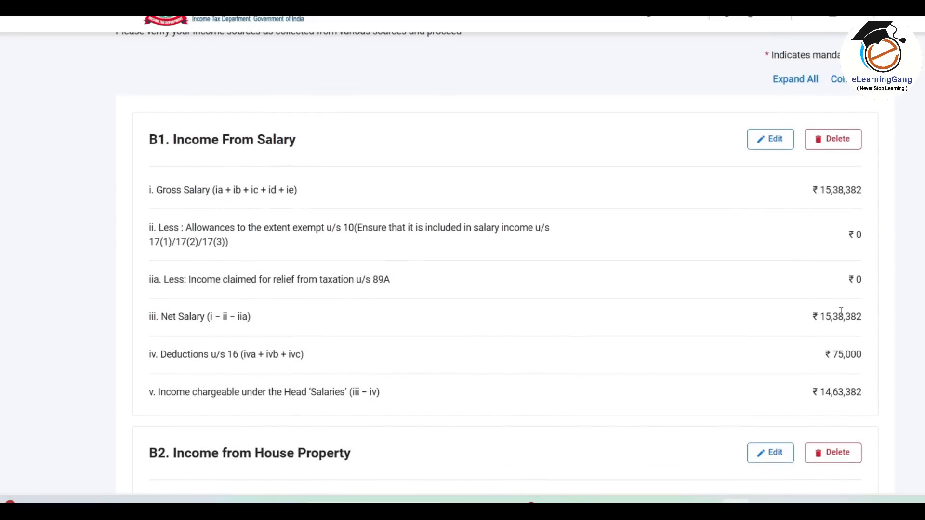
pyautogui.click(776, 145)
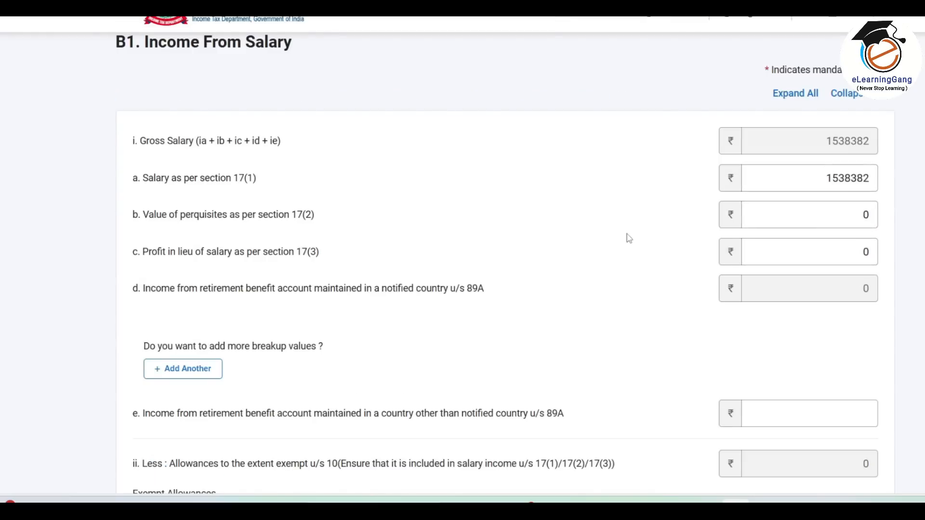
pyautogui.scroll(-5, 629, 237)
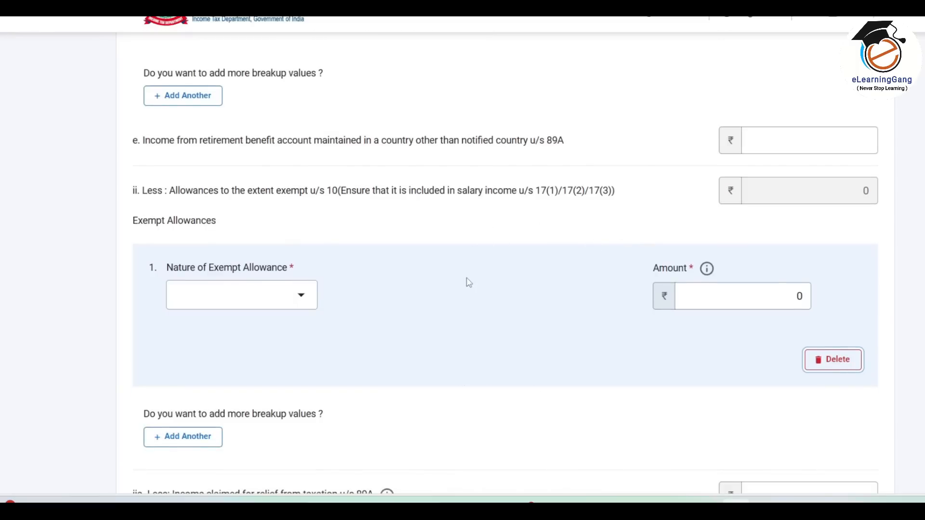
pyautogui.scroll(-7, 469, 283)
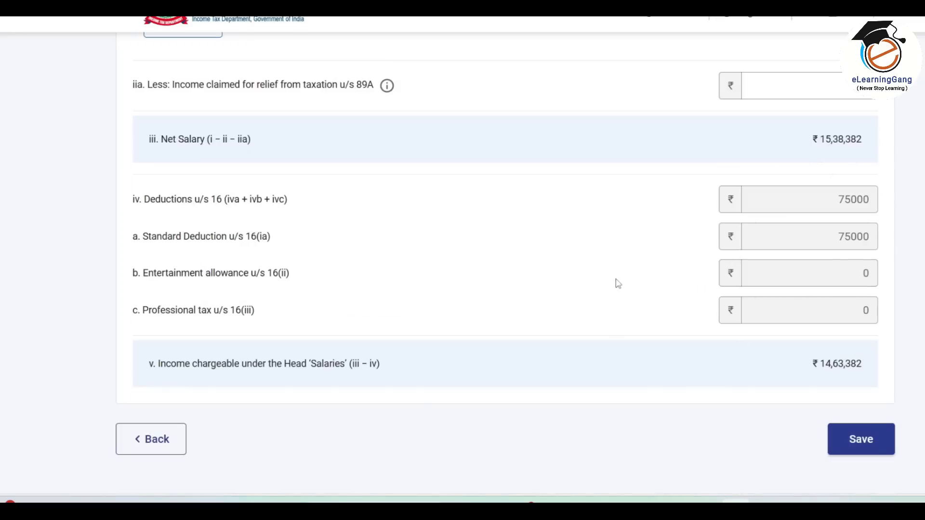
pyautogui.scroll(10, 618, 284)
pyautogui.scroll(-6, 618, 283)
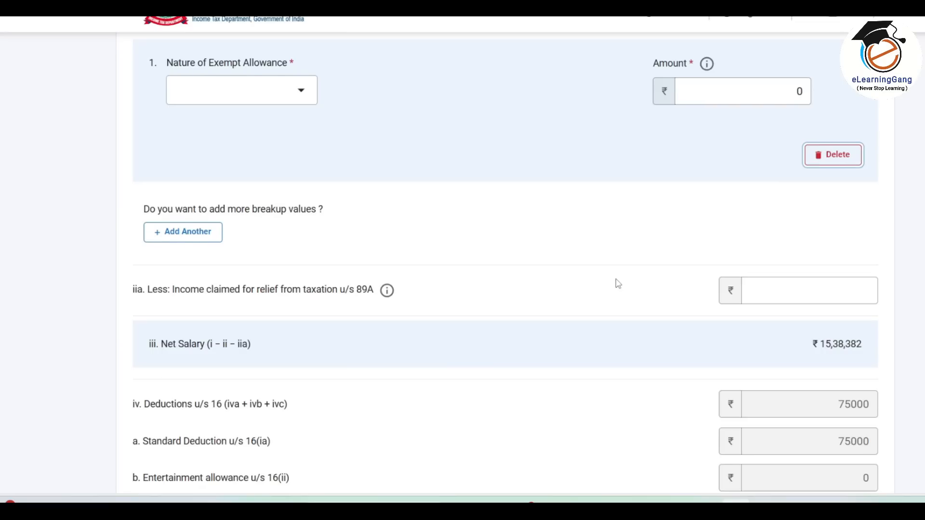
pyautogui.scroll(-4, 618, 283)
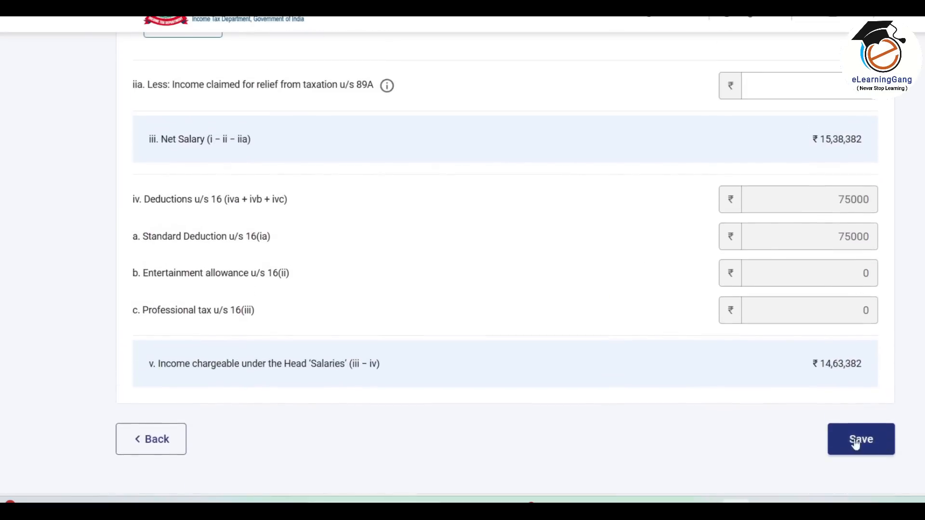
pyautogui.click(857, 443)
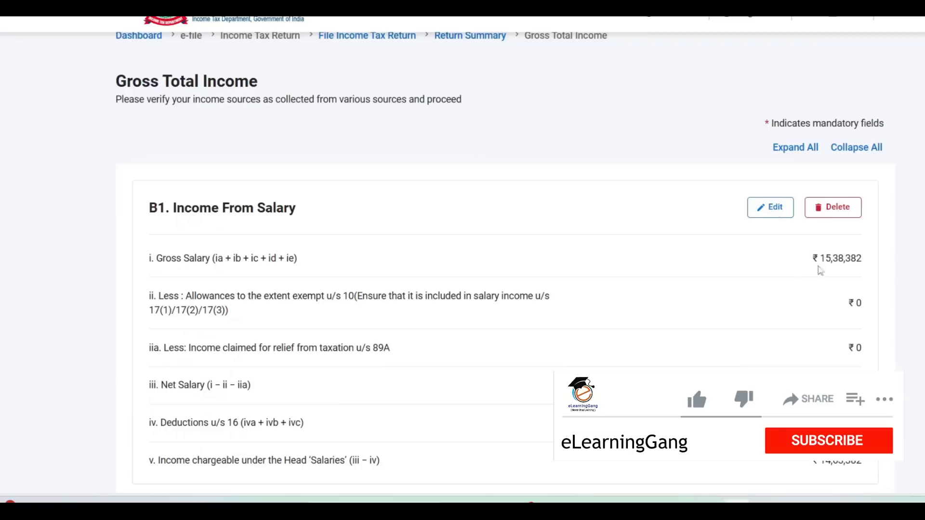
# Expand B3 Income from Other Sources showing ₹77 dividend, then switch to Excel to compare.
pyautogui.scroll(-8, 803, 285)
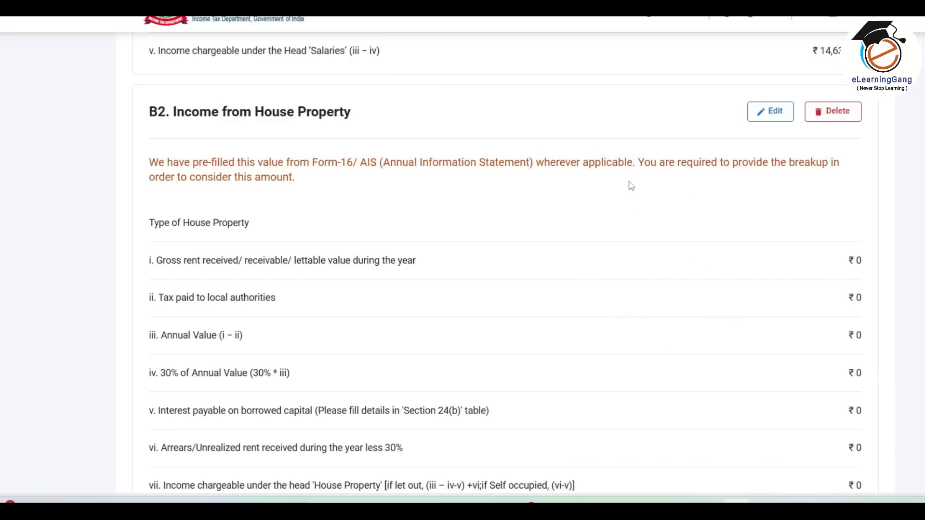
pyautogui.scroll(-3, 631, 185)
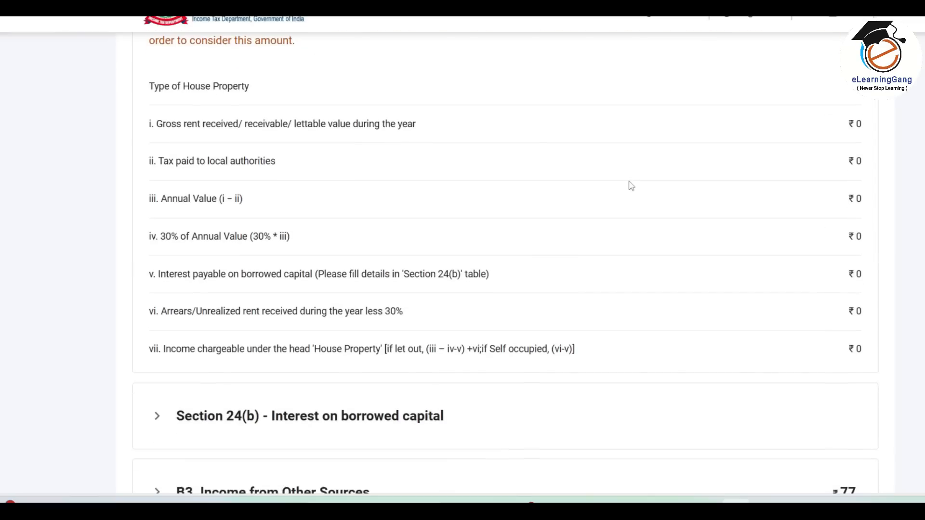
pyautogui.scroll(-2, 631, 186)
pyautogui.scroll(-3, 631, 186)
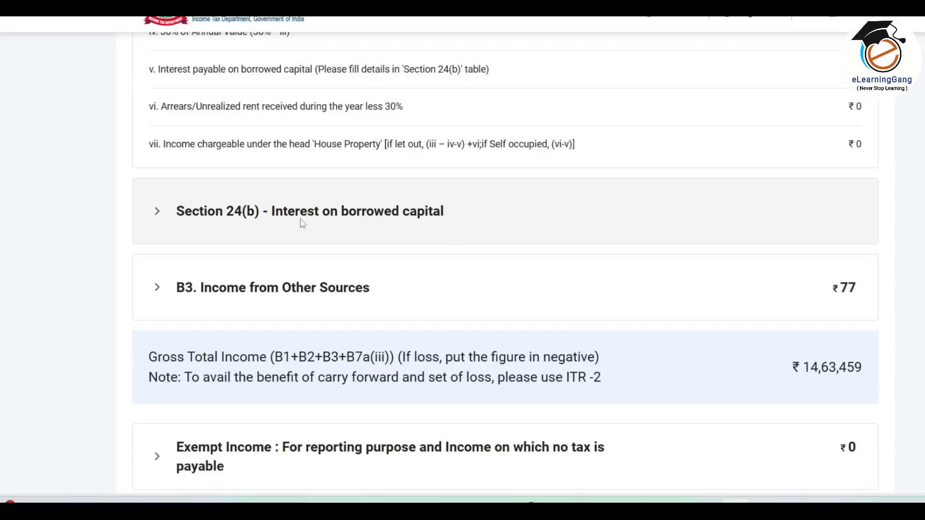
pyautogui.scroll(3, 381, 217)
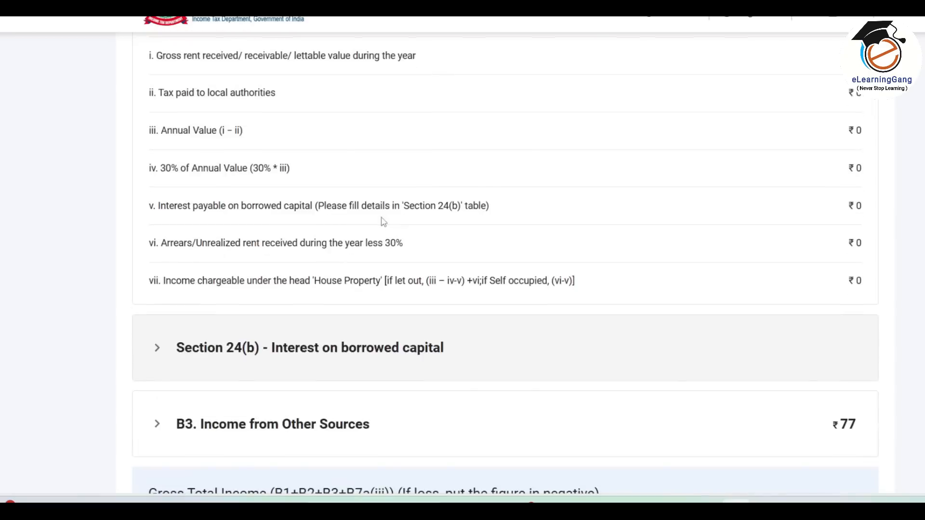
pyautogui.scroll(-4, 383, 222)
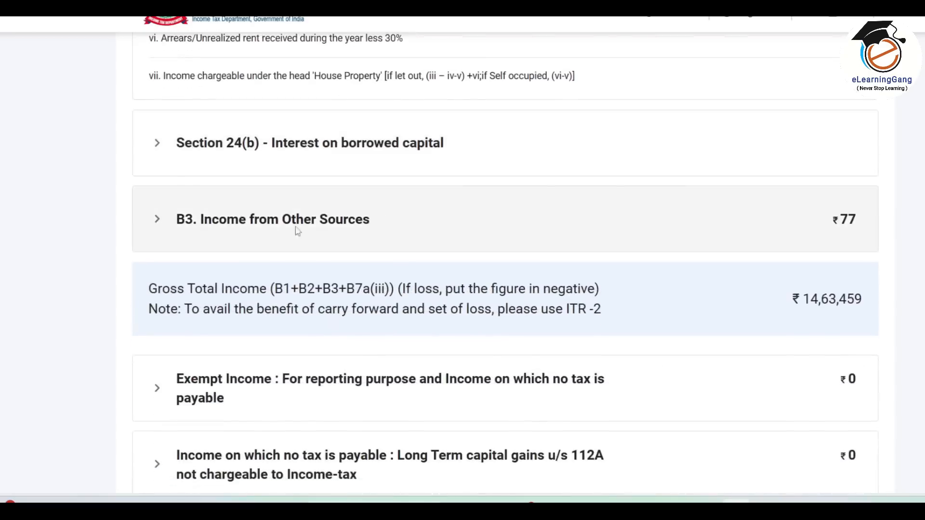
pyautogui.click(371, 226)
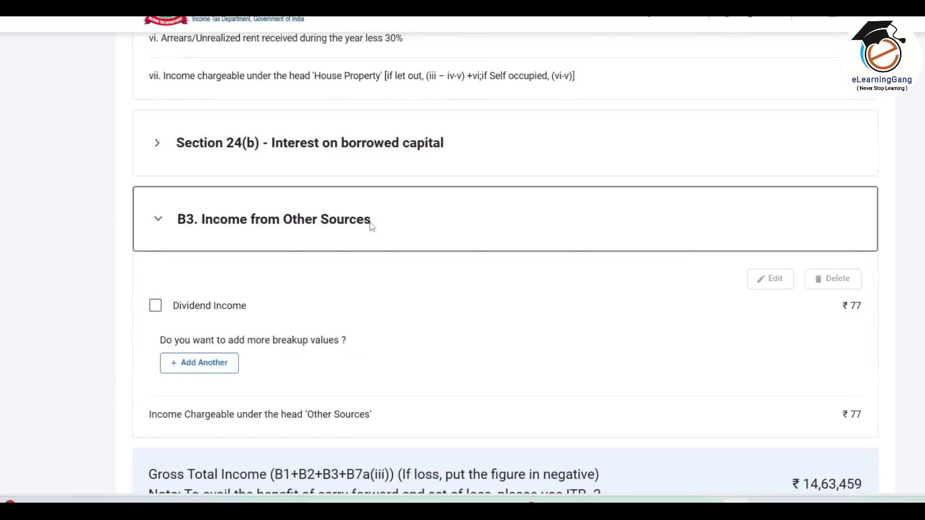
pyautogui.scroll(-1, 418, 227)
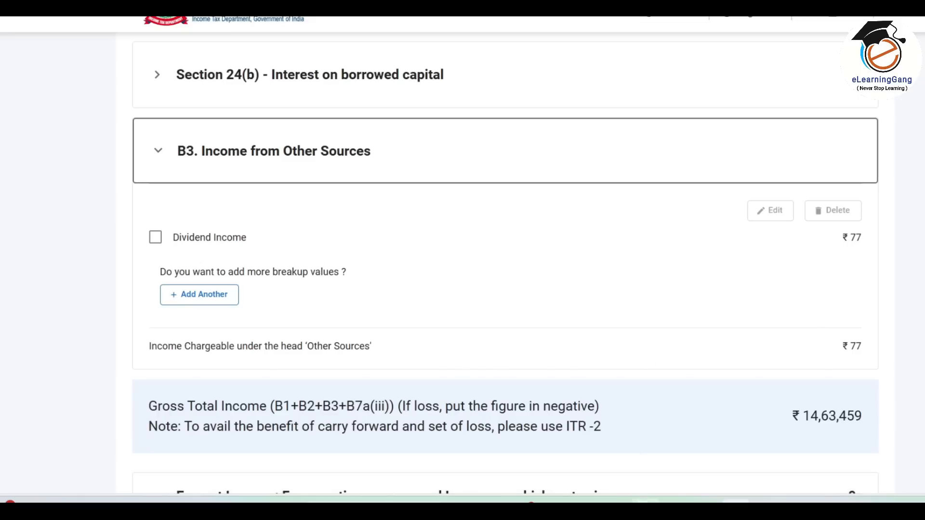
pyautogui.hotkey('alt', 'Tab')
# Check the Other Source sheet's 84 dividend and 492 HDFC savings interest, then return to the portal.
pyautogui.click(323, 473)
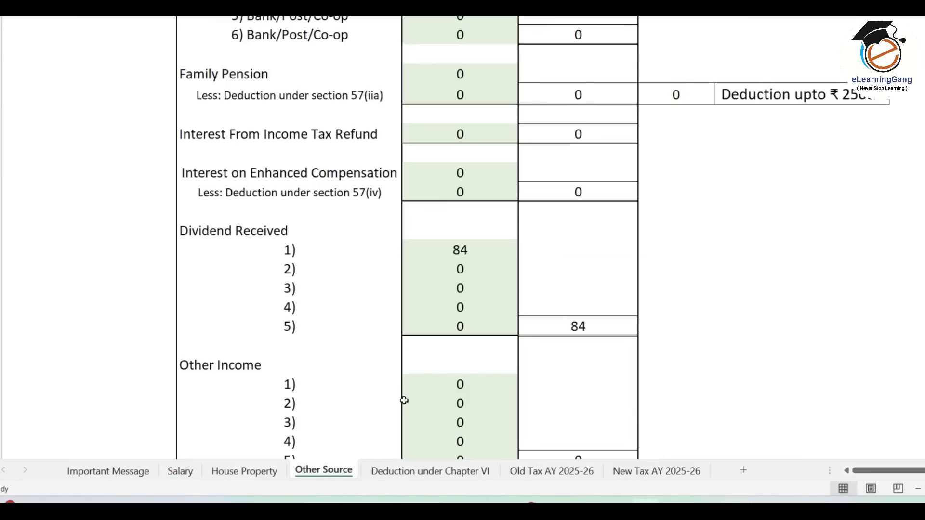
pyautogui.scroll(-4, 549, 309)
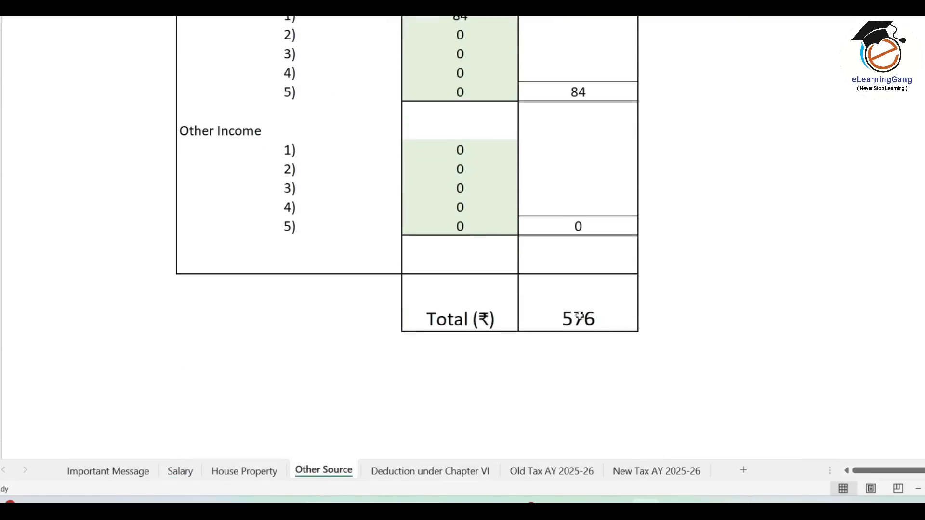
pyautogui.scroll(8, 581, 319)
pyautogui.scroll(-3, 530, 313)
pyautogui.click(477, 307)
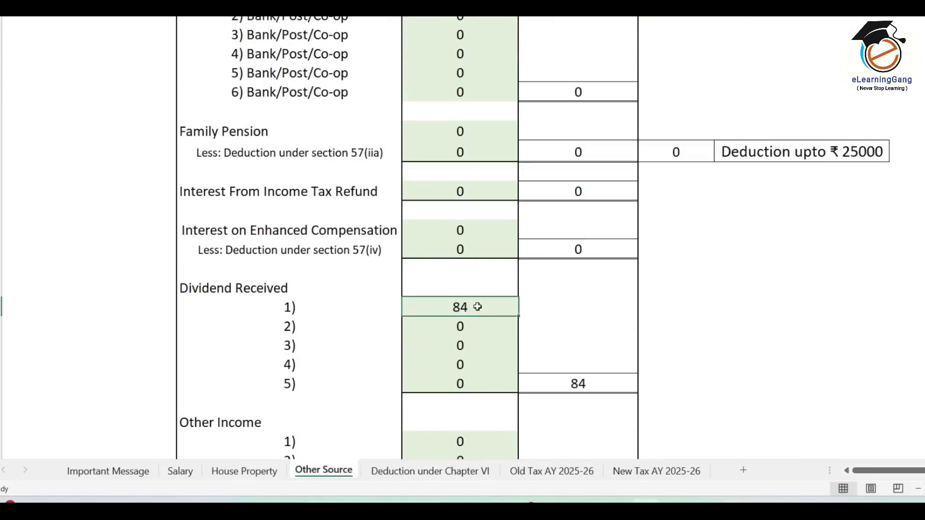
pyautogui.scroll(5, 477, 307)
pyautogui.click(454, 134)
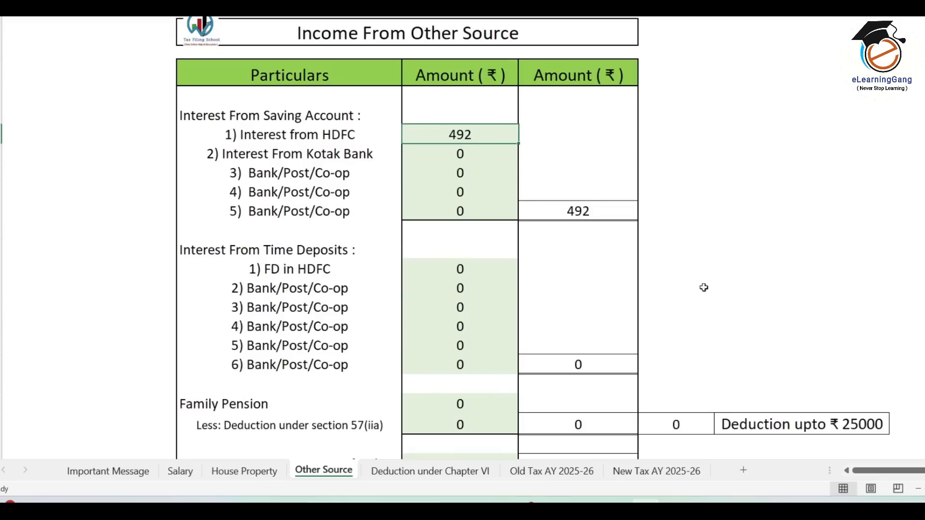
pyautogui.click(736, 502)
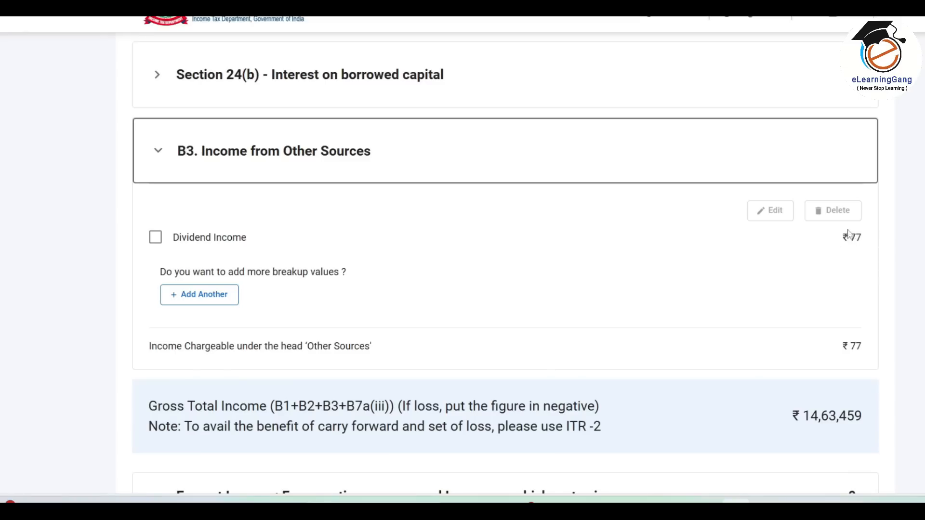
# Correct the Up to 15-Jun-2024 dividend amount from 77 to 84 and save the quarterly breakup.
pyautogui.click(155, 237)
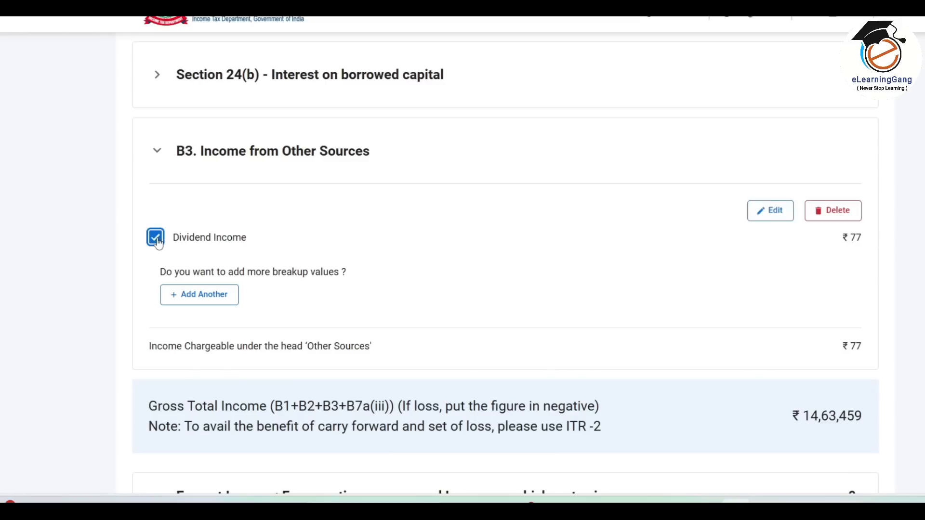
pyautogui.click(771, 210)
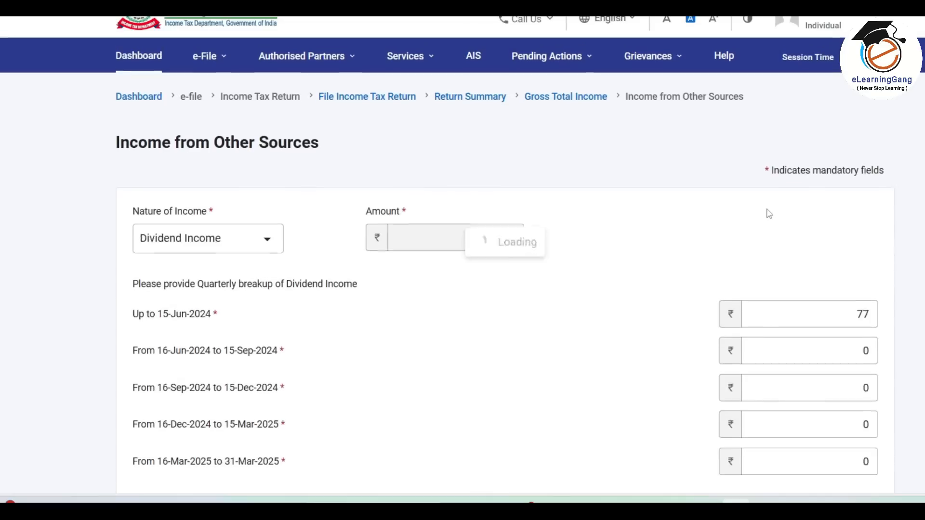
pyautogui.moveTo(850, 286); pyautogui.dragTo(899, 298)
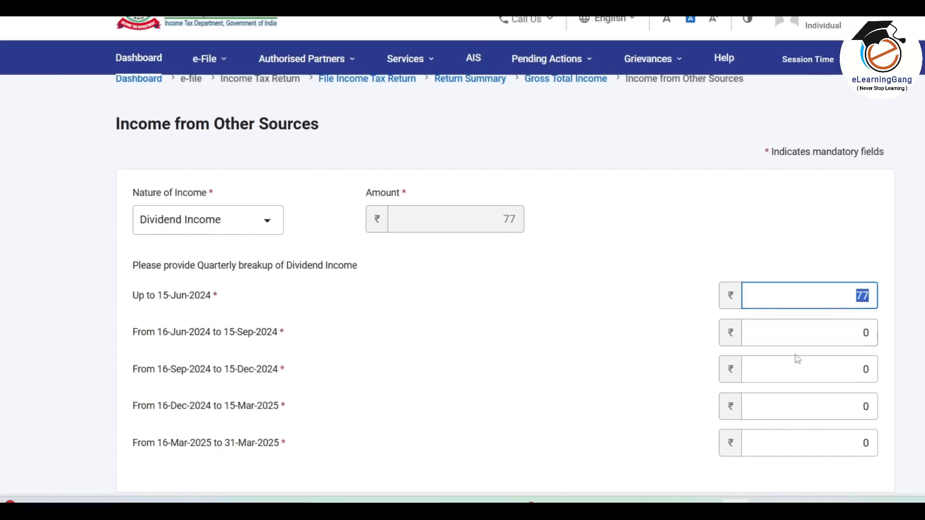
pyautogui.scroll(-2, 584, 357)
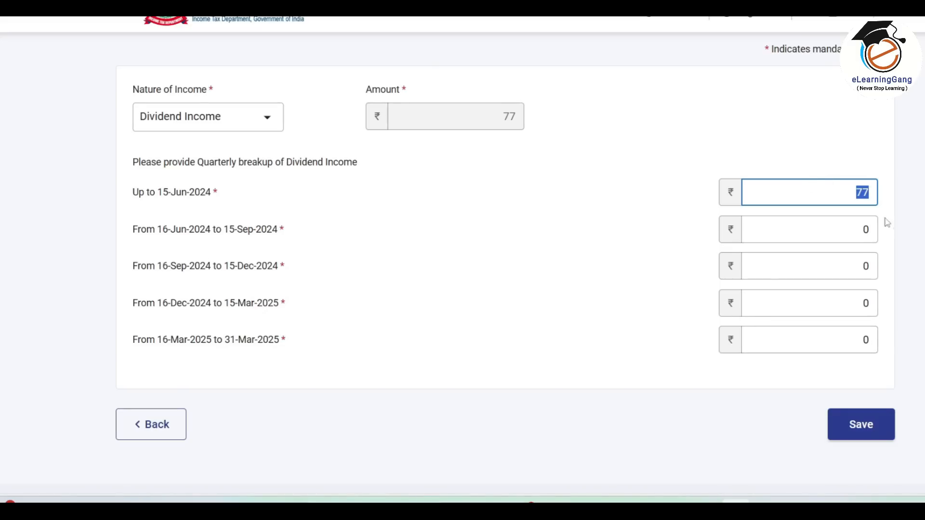
pyautogui.write('84')
pyautogui.scroll(-3, 880, 232)
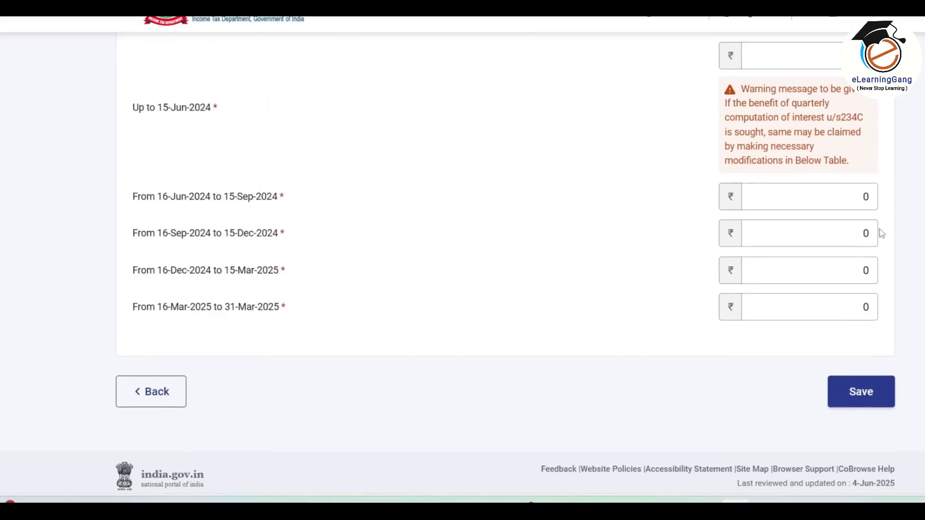
pyautogui.click(862, 398)
pyautogui.scroll(-14, 731, 264)
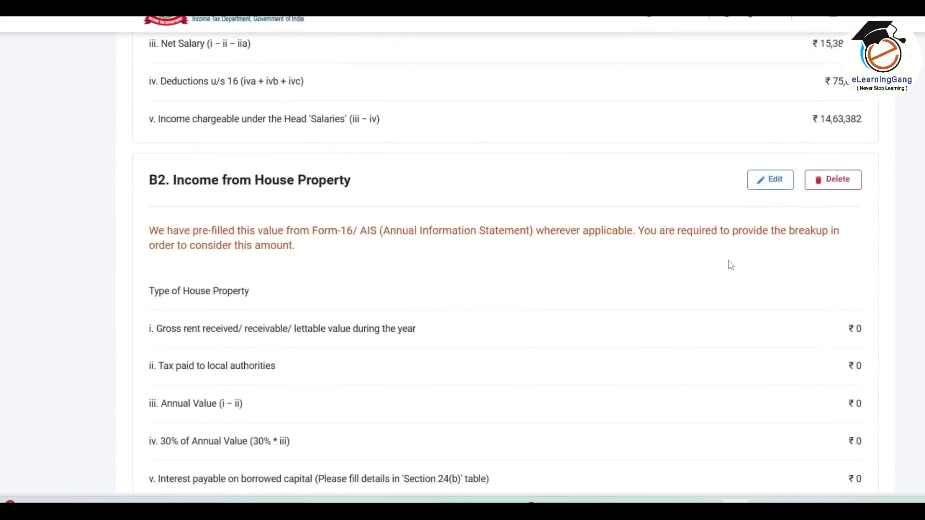
pyautogui.scroll(-4, 731, 265)
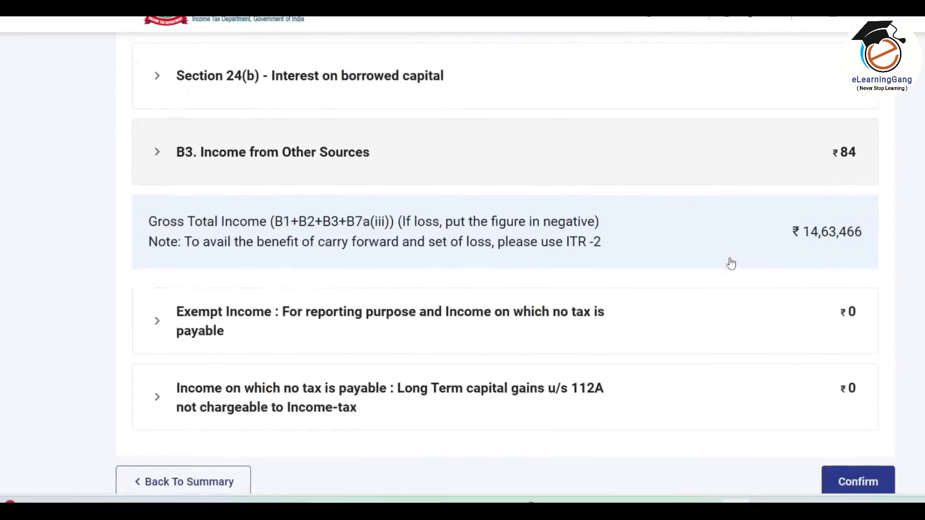
# Add an Interest from Saving Bank Account entry of ₹492 under B3 Income from Other Sources.
pyautogui.click(424, 156)
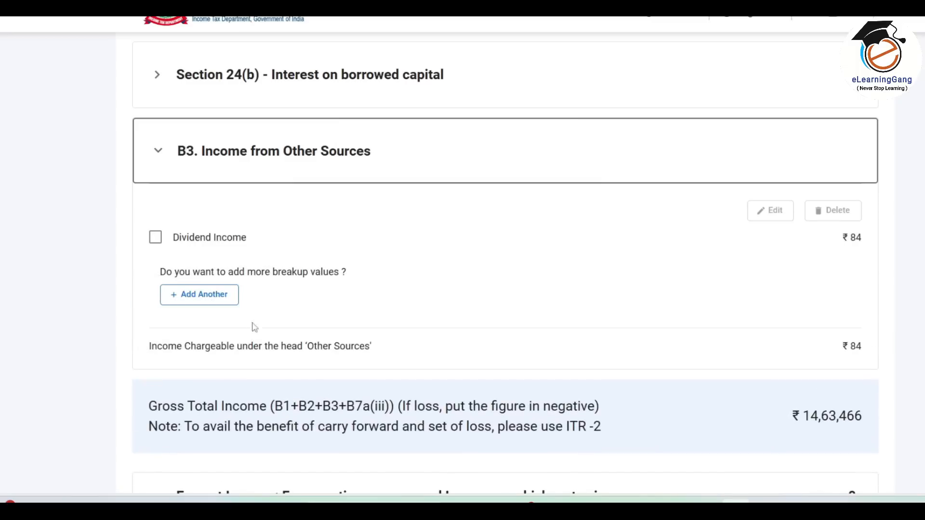
pyautogui.click(212, 302)
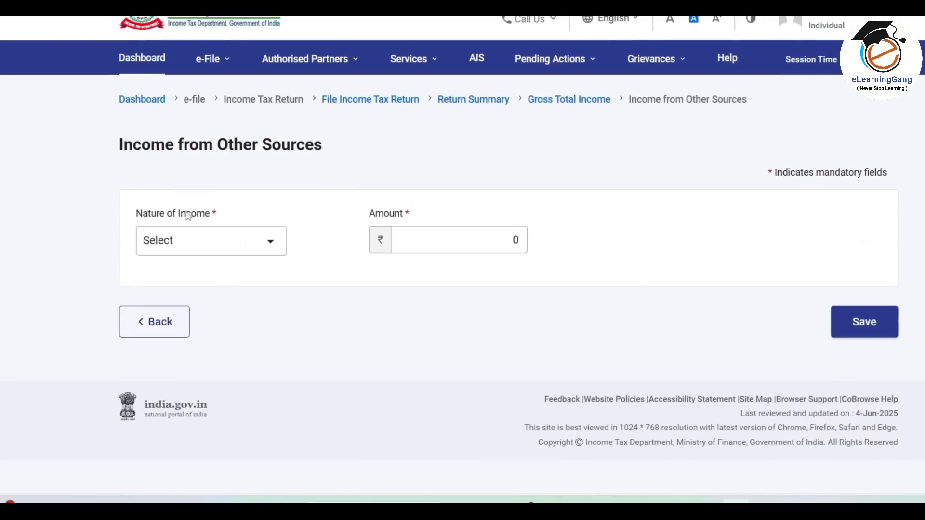
pyautogui.click(270, 246)
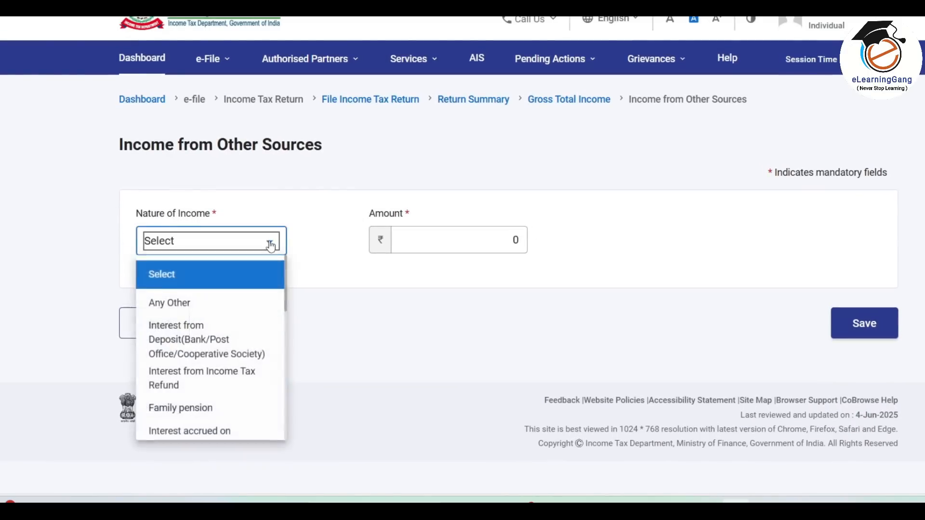
pyautogui.moveTo(288, 269); pyautogui.dragTo(283, 359)
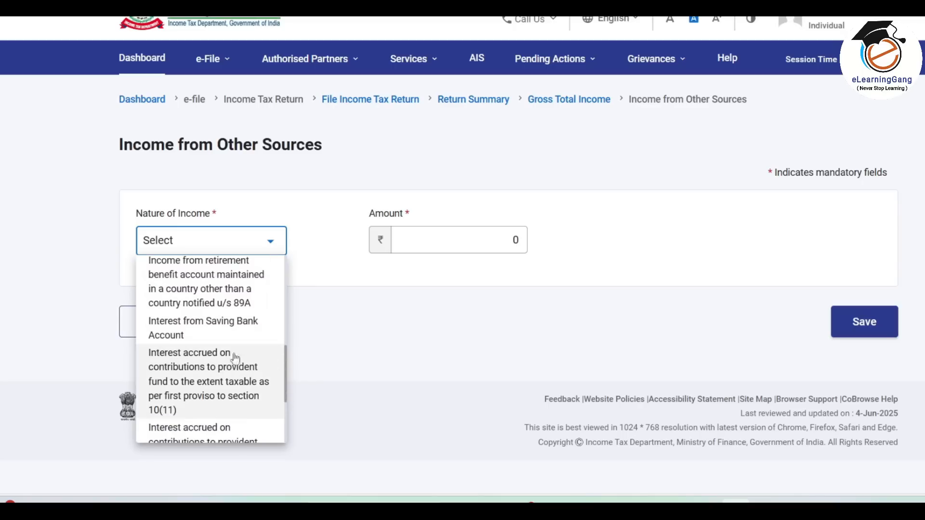
pyautogui.click(192, 333)
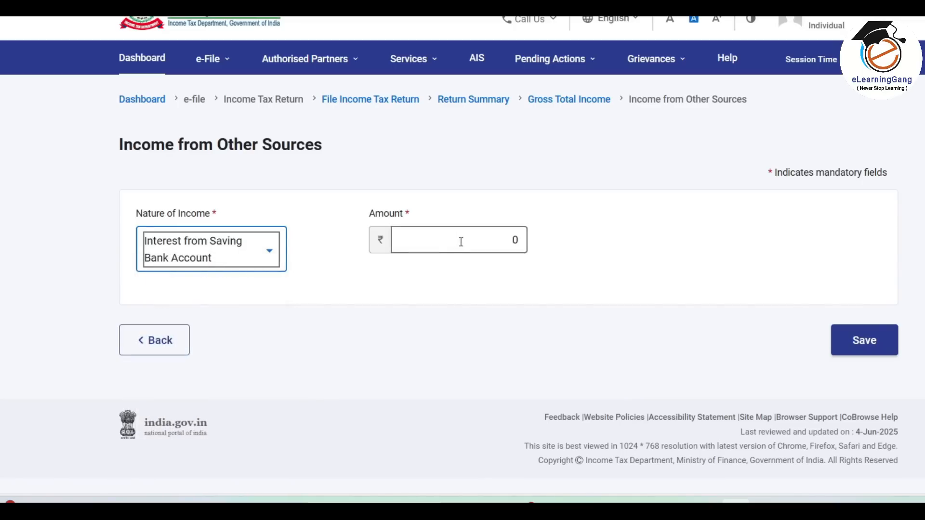
pyautogui.click(491, 236)
pyautogui.write('492')
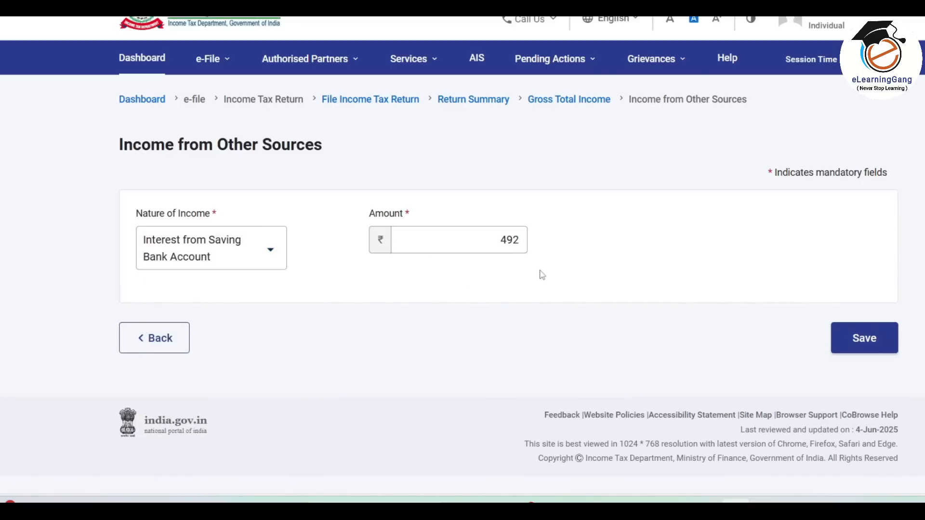
pyautogui.click(880, 346)
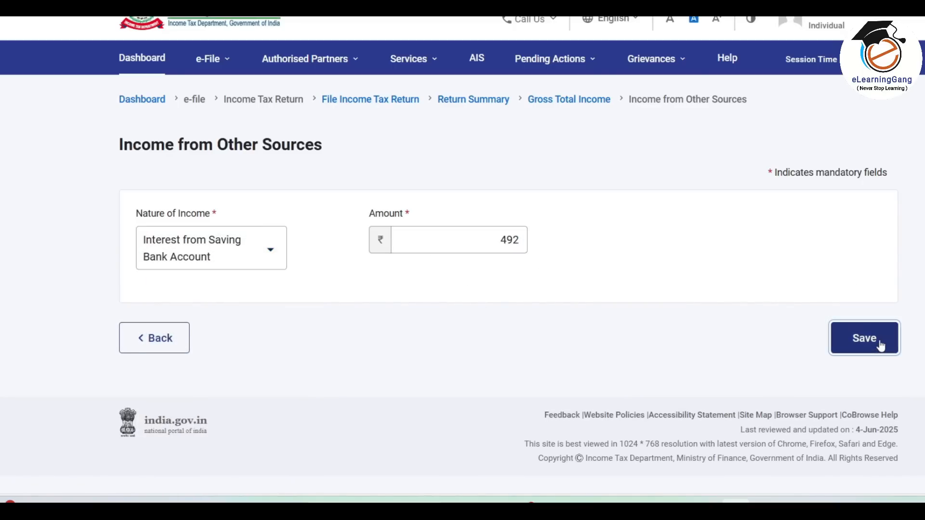
pyautogui.scroll(-10, 662, 297)
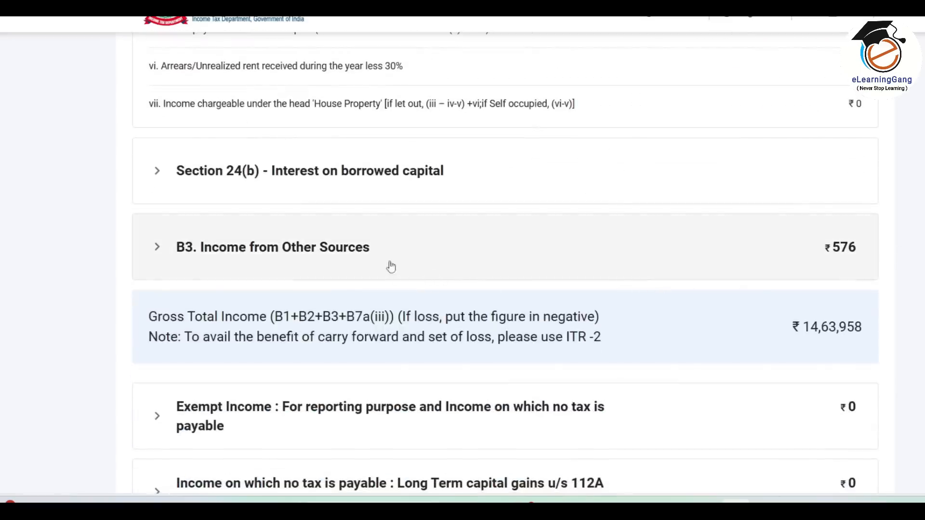
pyautogui.click(390, 267)
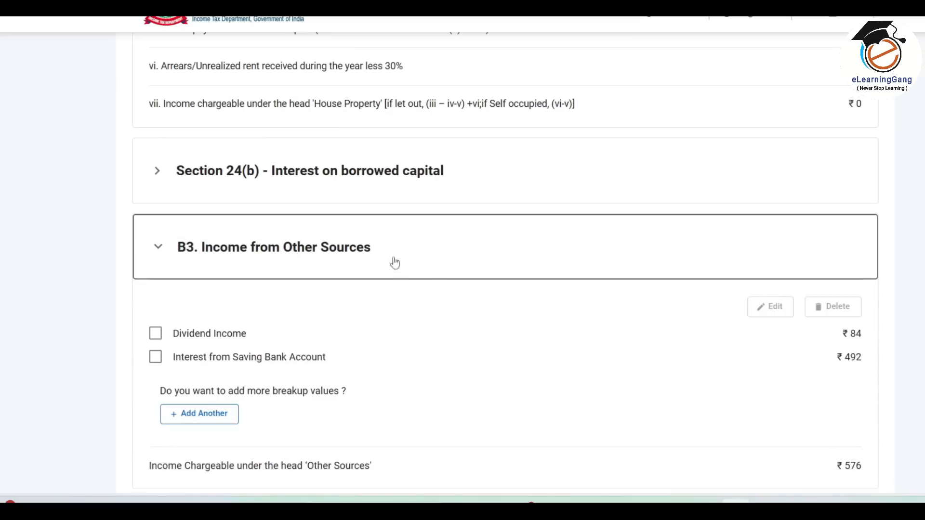
pyautogui.click(378, 248)
pyautogui.scroll(-3, 378, 249)
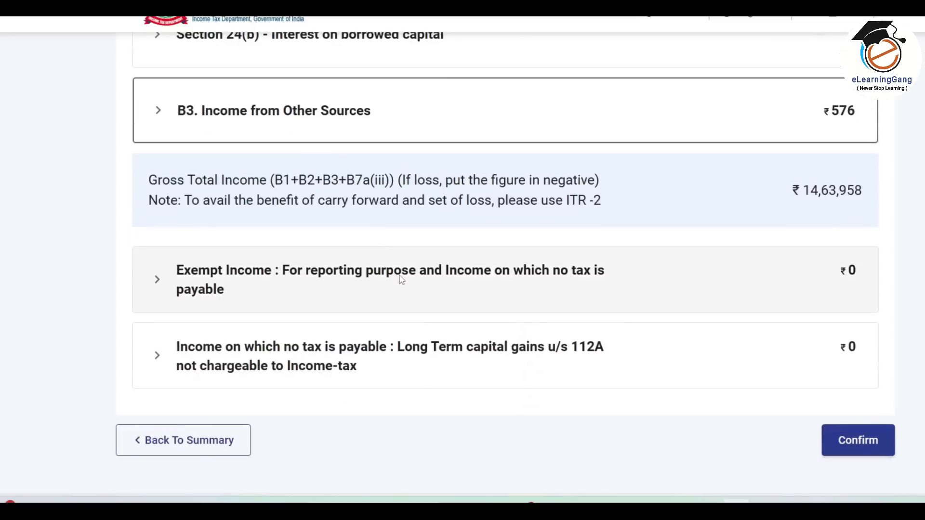
pyautogui.click(266, 282)
pyautogui.scroll(-1, 263, 282)
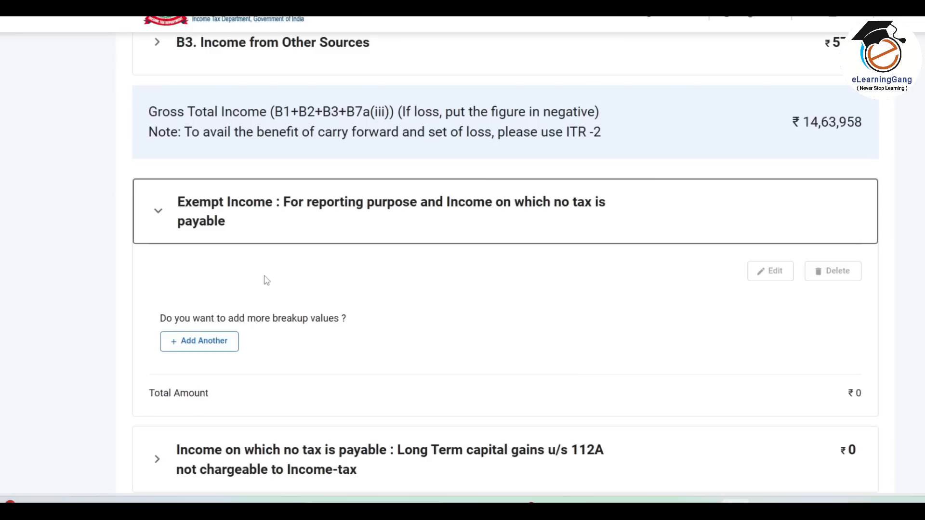
pyautogui.click(223, 348)
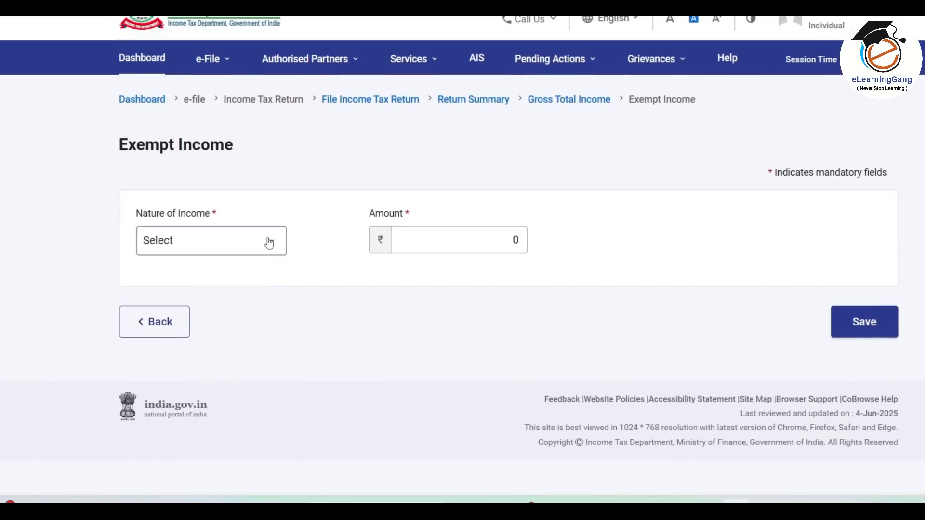
pyautogui.click(268, 241)
pyautogui.scroll(-5, 281, 336)
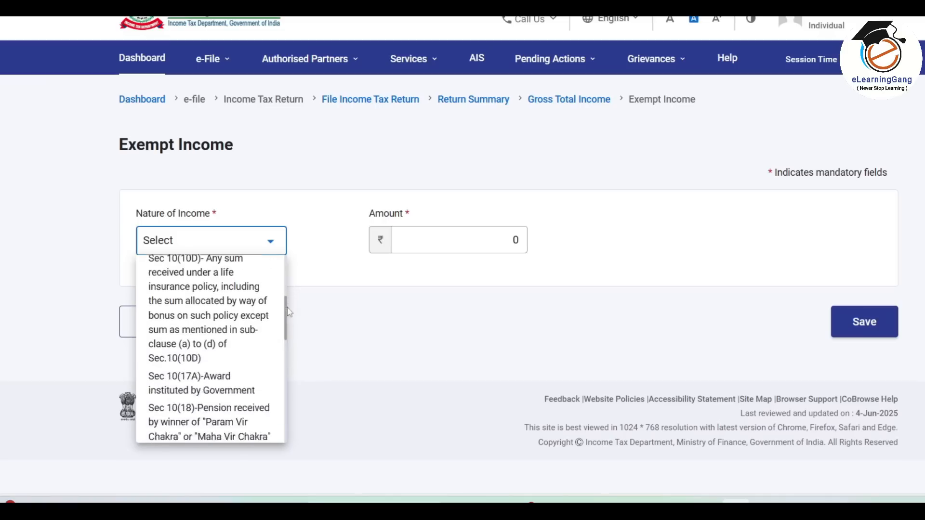
pyautogui.scroll(-1, 281, 336)
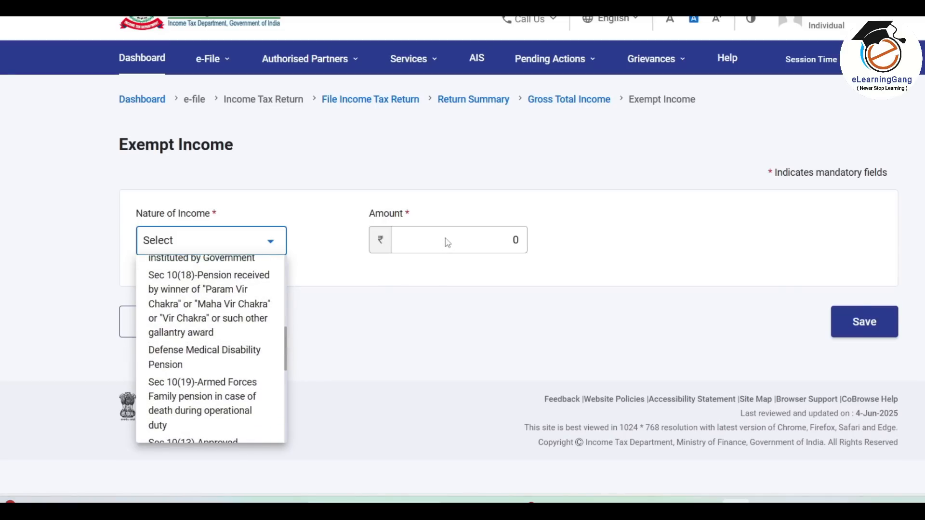
pyautogui.click(489, 302)
pyautogui.click(162, 326)
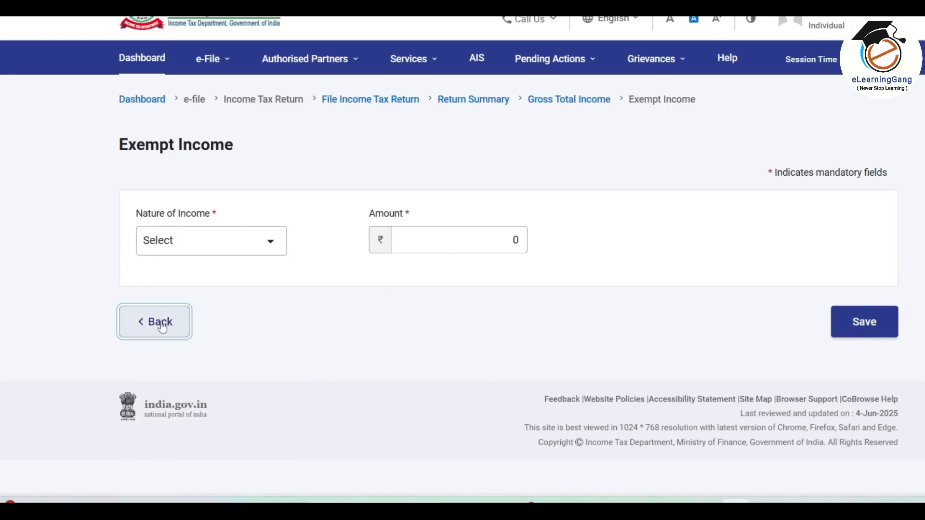
pyautogui.scroll(-15, 459, 307)
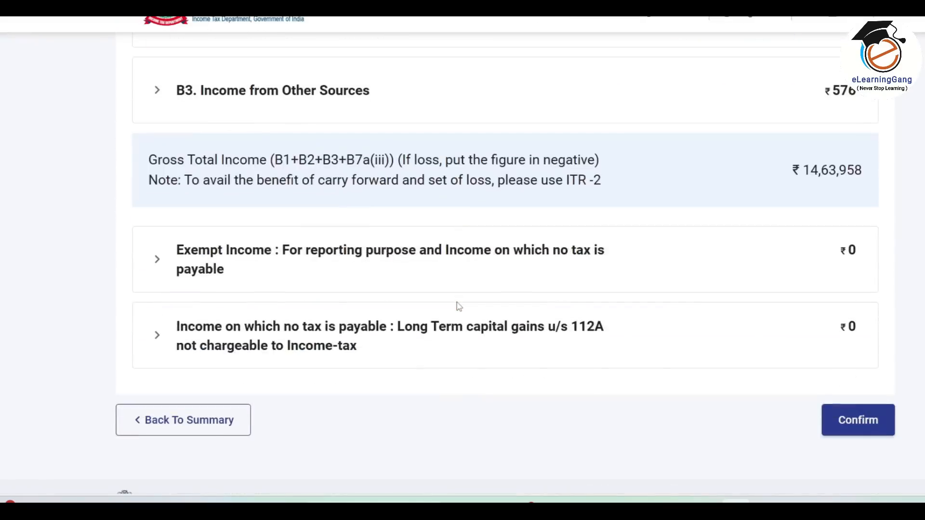
pyautogui.scroll(-2, 459, 307)
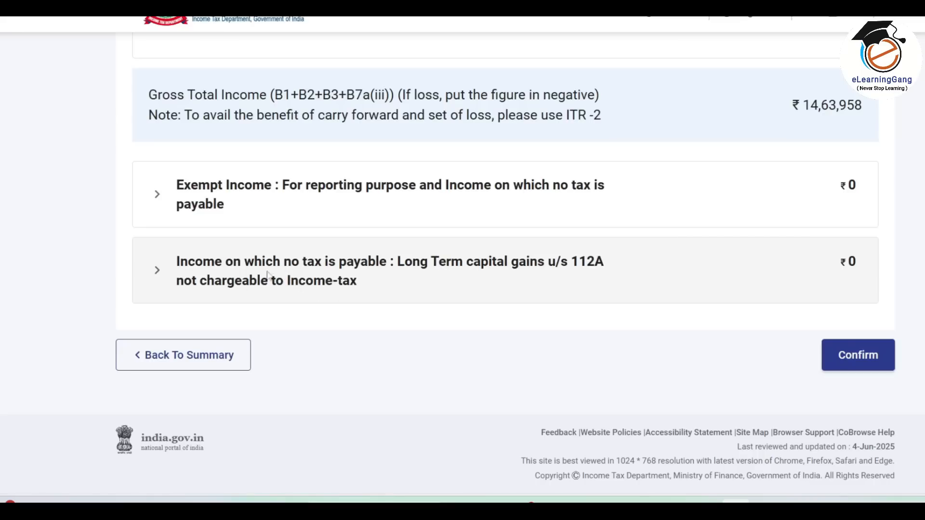
# In the 112A section, enter a trial sale consideration and cost of acquisition, producing ₹1,30,000 gains.
pyautogui.click(299, 276)
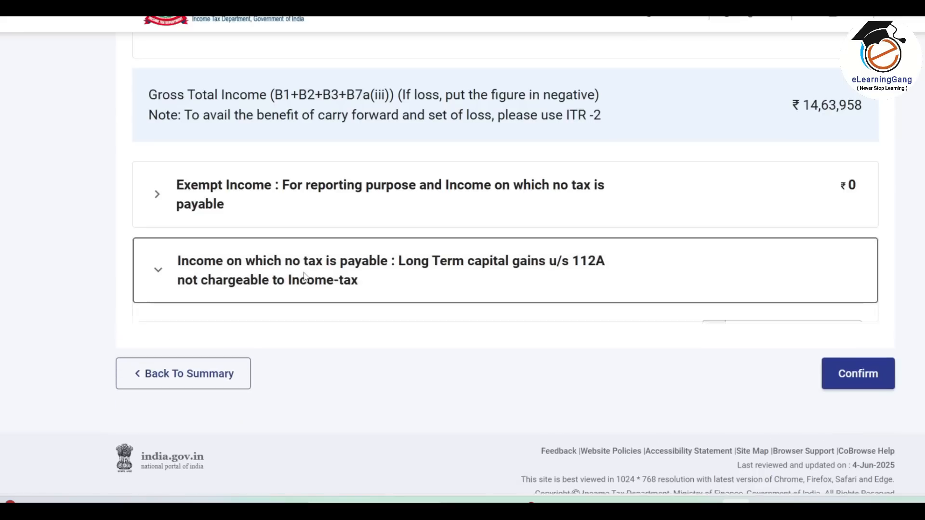
pyautogui.scroll(-2, 306, 277)
pyautogui.click(778, 268)
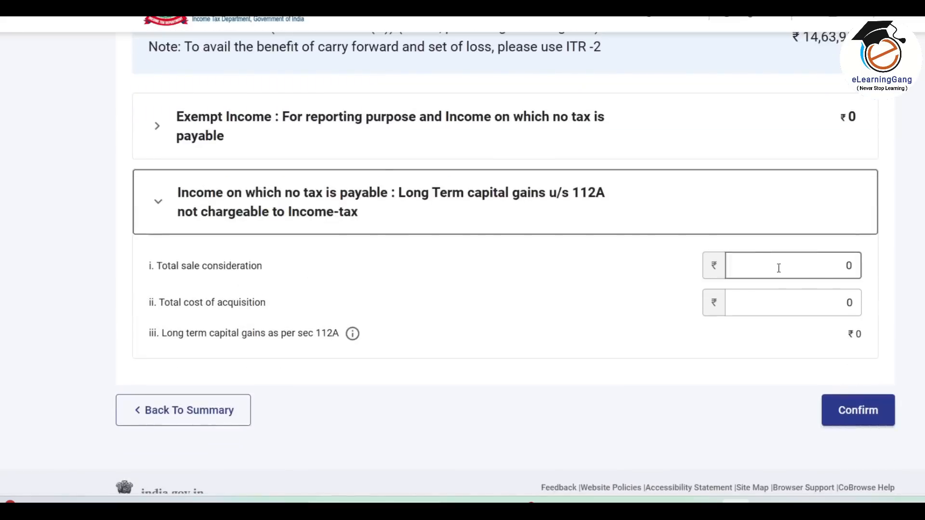
pyautogui.click(792, 268)
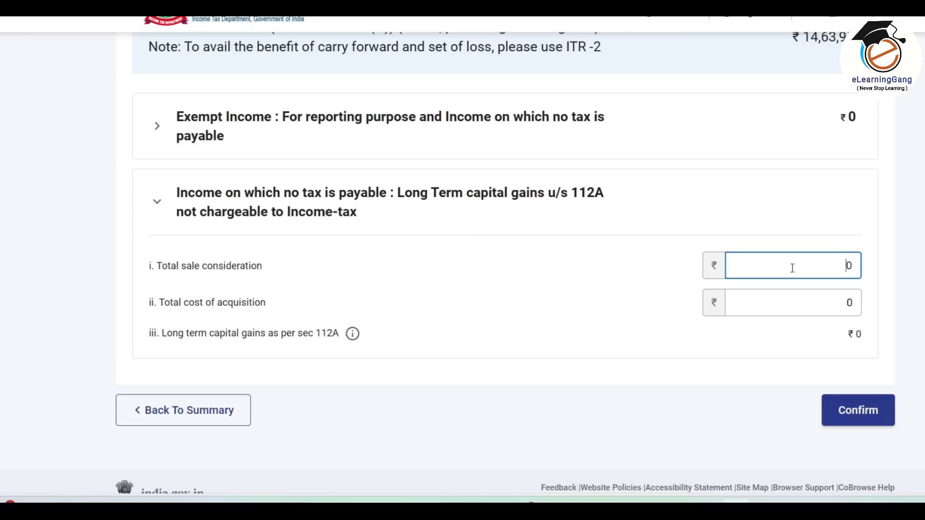
pyautogui.write('500000')
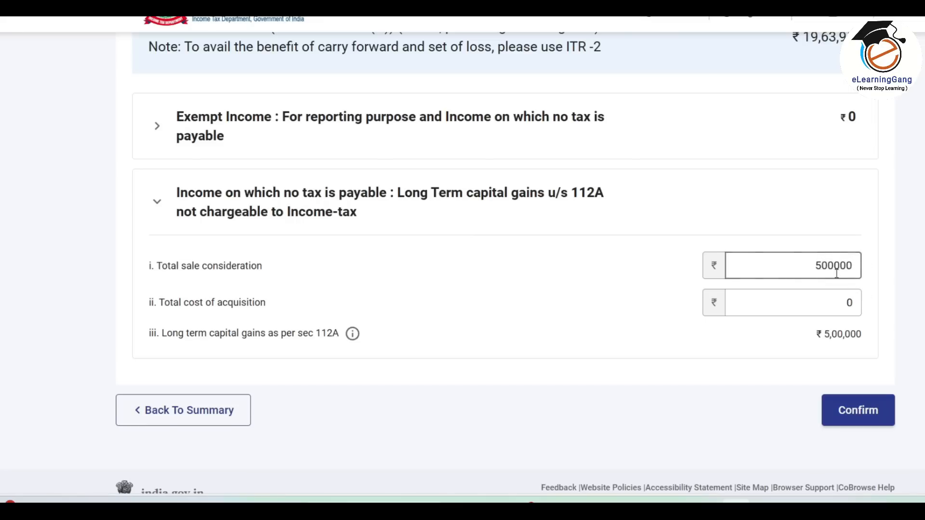
pyautogui.click(791, 302)
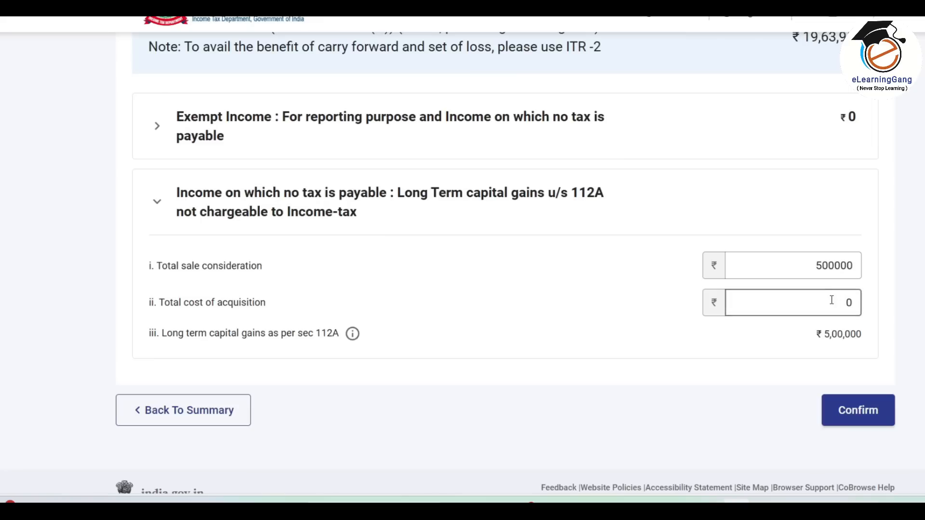
pyautogui.write('375000')
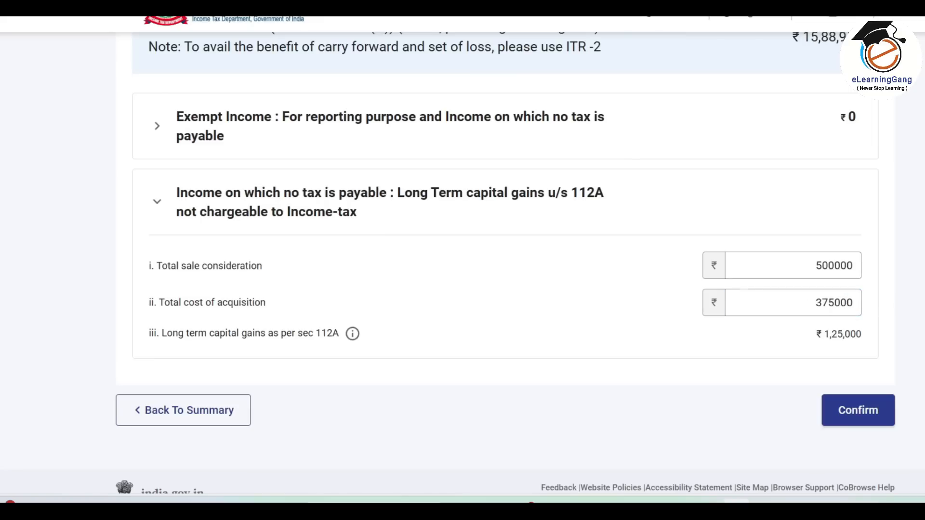
pyautogui.moveTo(821, 350); pyautogui.dragTo(854, 344)
pyautogui.click(850, 340)
pyautogui.click(831, 306)
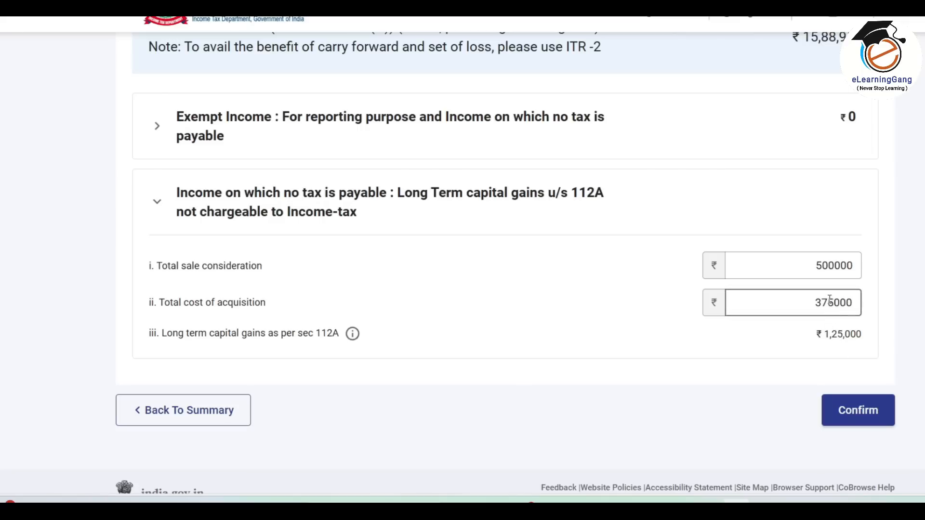
pyautogui.moveTo(828, 301); pyautogui.dragTo(832, 300)
pyautogui.write('0')
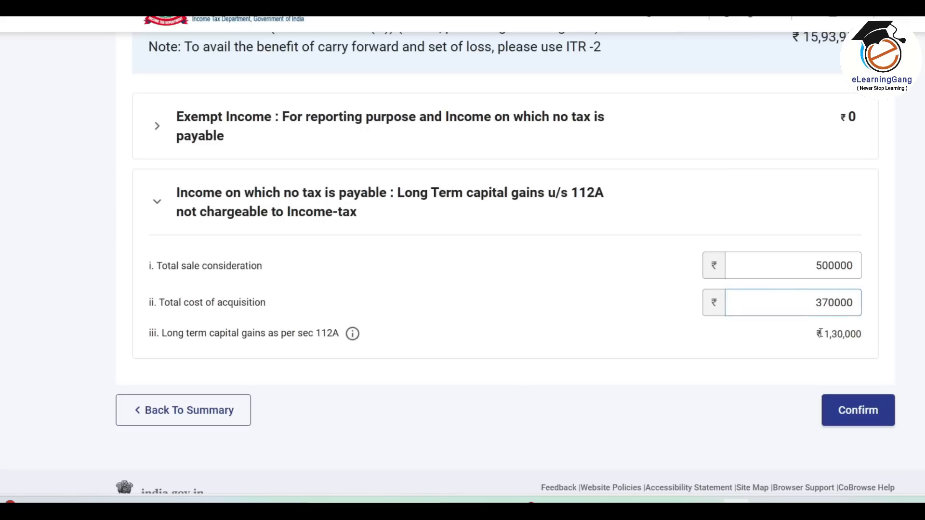
pyautogui.click(849, 348)
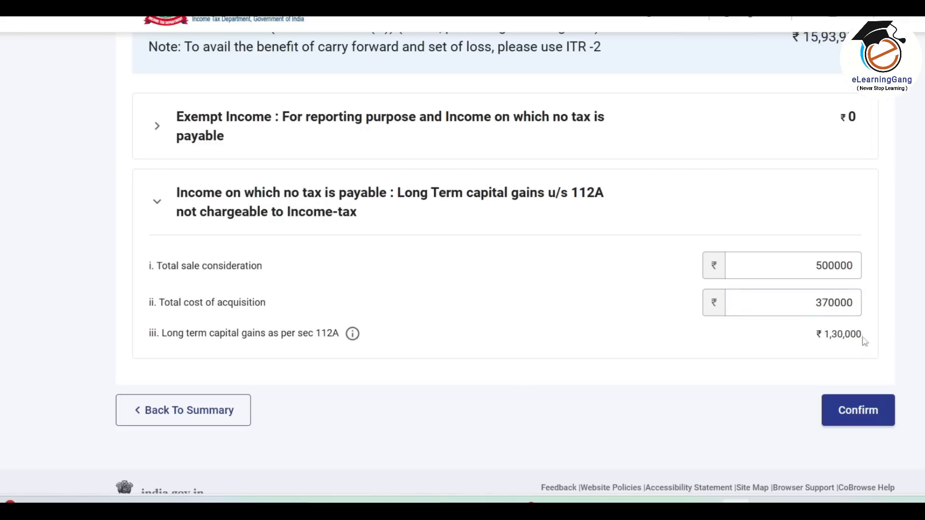
pyautogui.moveTo(822, 334); pyautogui.dragTo(838, 336)
pyautogui.click(850, 338)
# Replace them with sale consideration 5883 and cost 2775 (gains ₹3,108), then confirm Gross Total Income.
pyautogui.moveTo(354, 336)
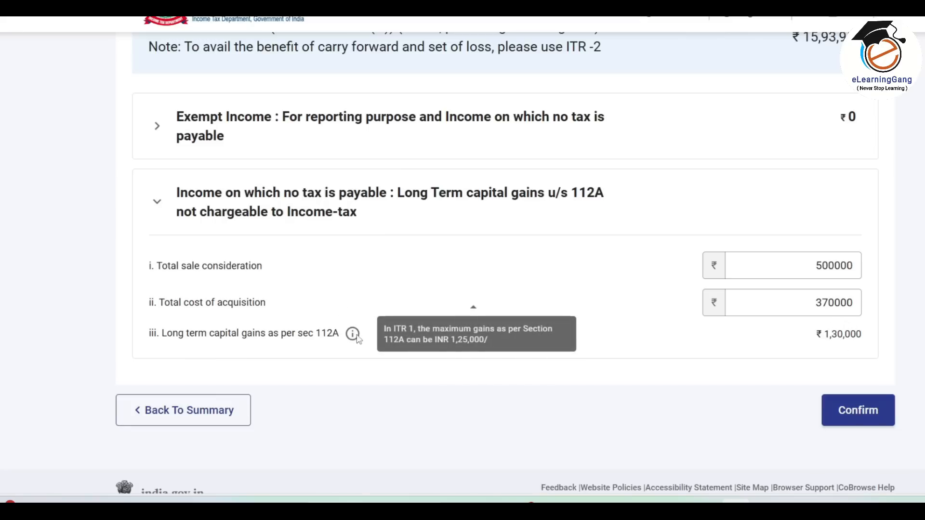
pyautogui.write('588')
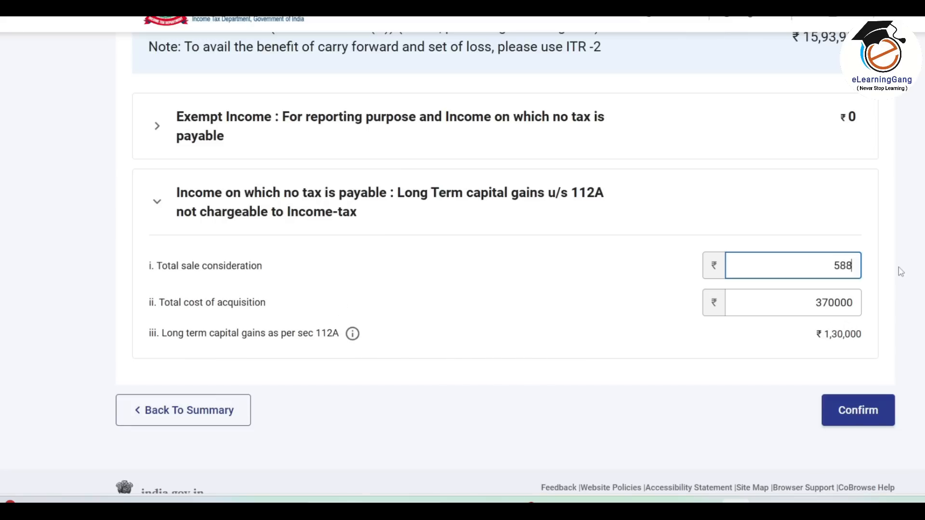
pyautogui.write('3')
pyautogui.press('Tab')
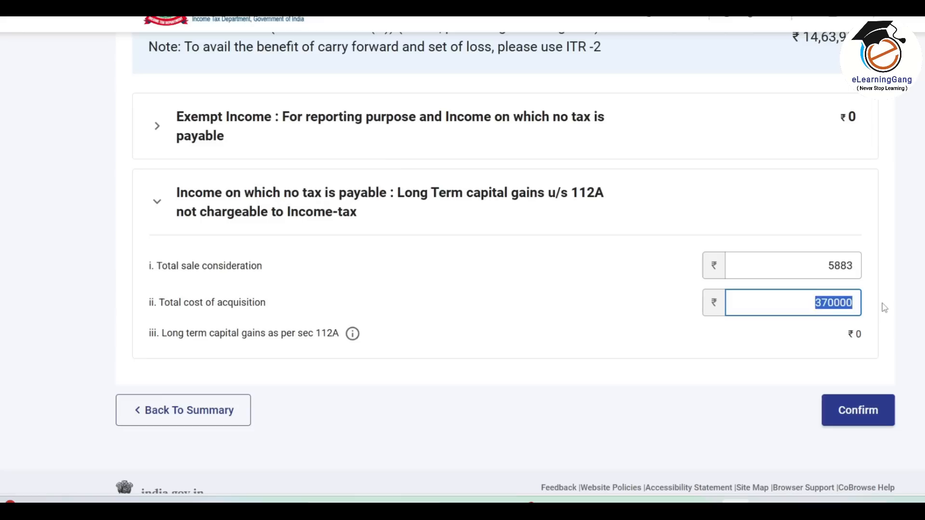
pyautogui.write('2775')
pyautogui.click(886, 312)
pyautogui.moveTo(864, 341); pyautogui.dragTo(844, 343)
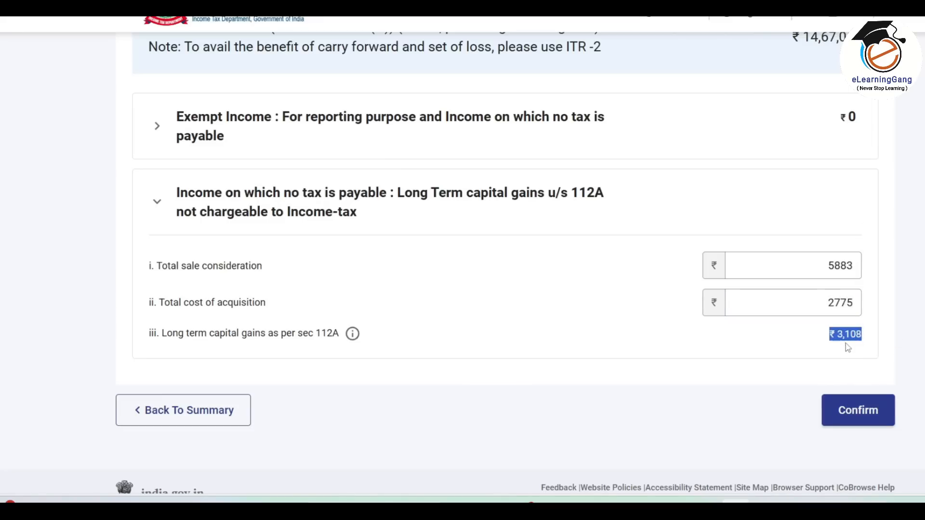
pyautogui.click(823, 345)
pyautogui.scroll(3, 648, 337)
pyautogui.scroll(5, 647, 337)
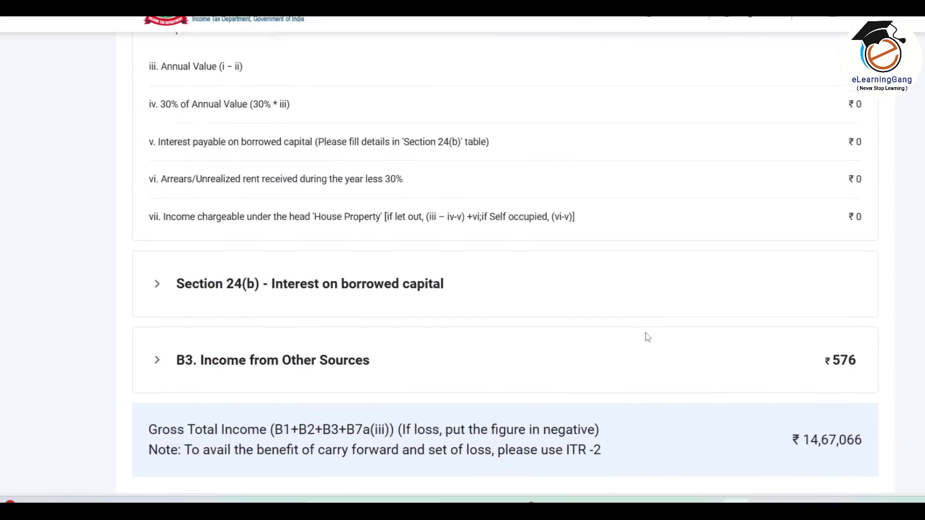
pyautogui.scroll(-7, 647, 338)
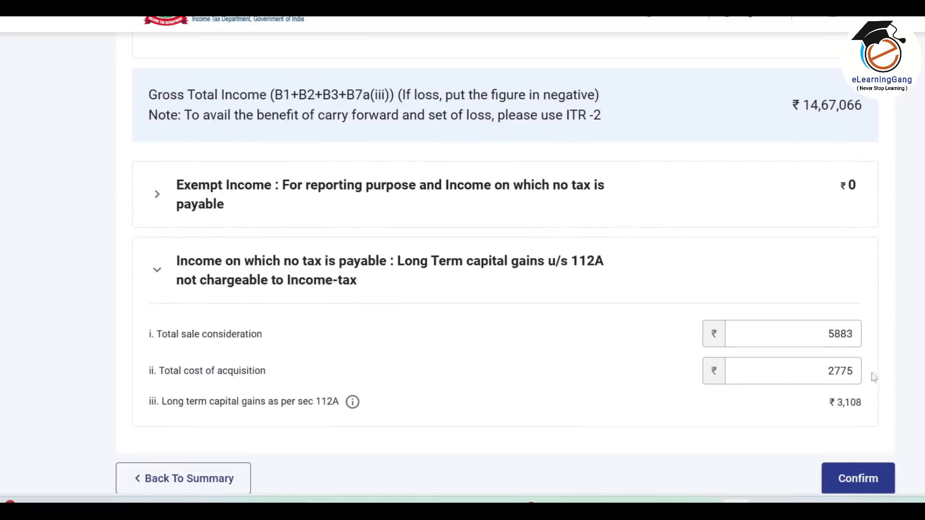
pyautogui.scroll(-2, 799, 392)
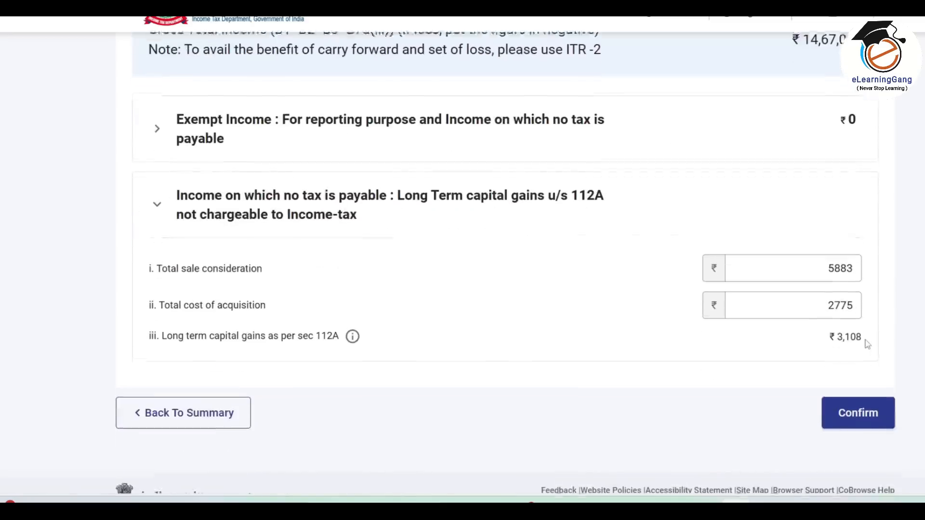
pyautogui.click(860, 415)
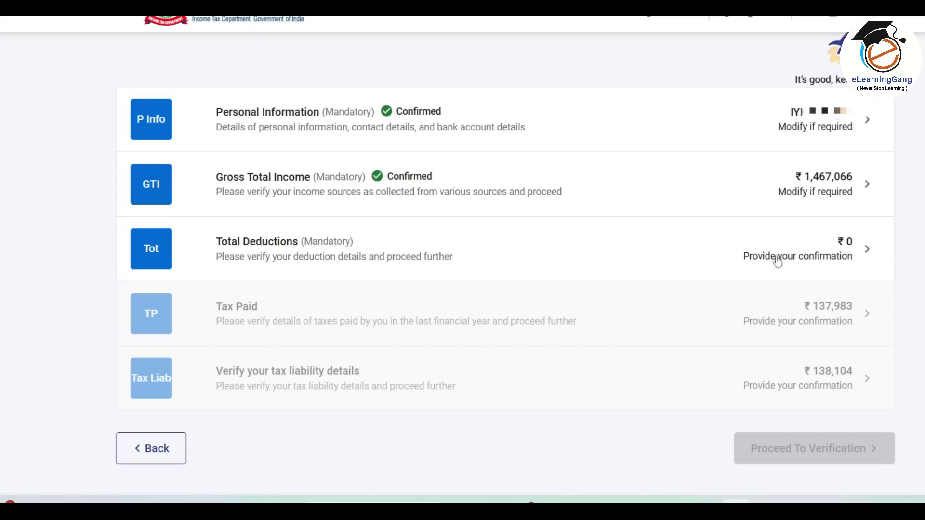
# Claim a 50000 employer pension contribution under 80CCD(2) and confirm Total Deductions of ₹50,000.
pyautogui.click(849, 254)
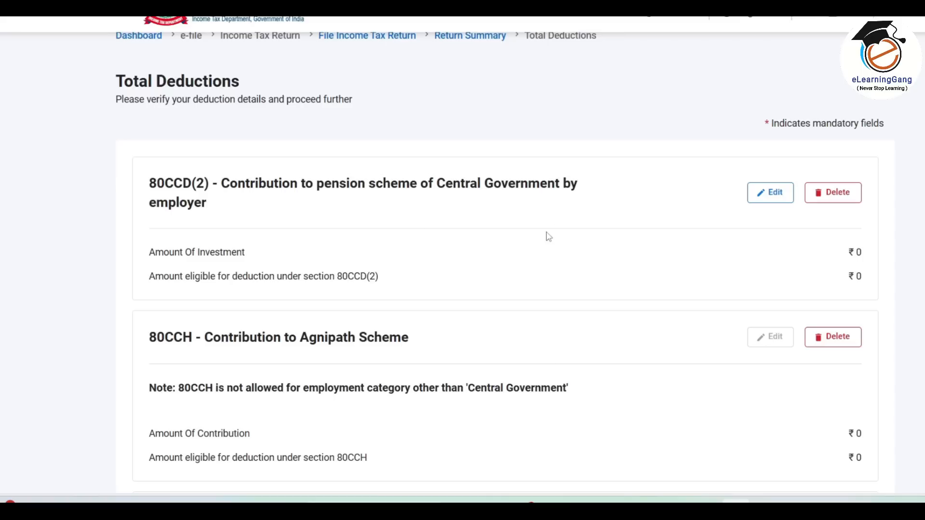
pyautogui.scroll(-5, 547, 236)
pyautogui.scroll(4, 547, 236)
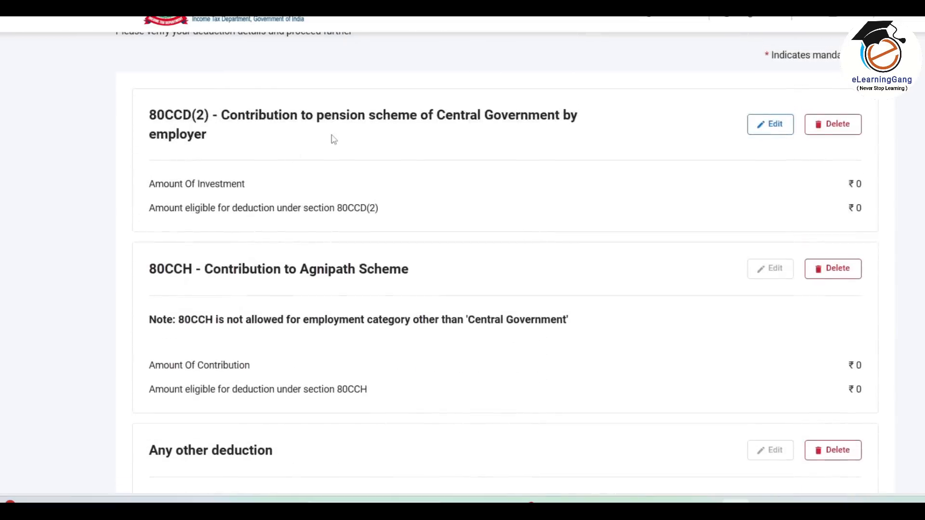
pyautogui.click(772, 127)
pyautogui.click(789, 249)
pyautogui.write('50000')
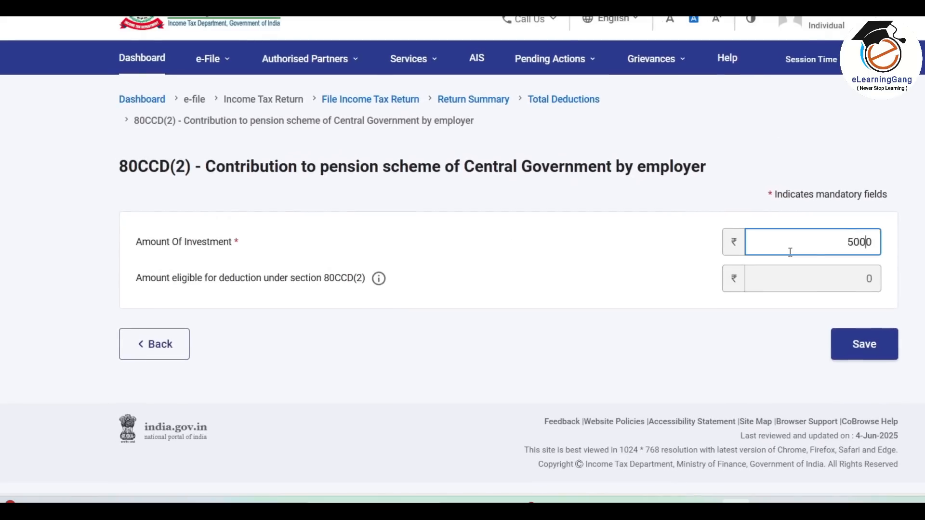
pyautogui.click(512, 308)
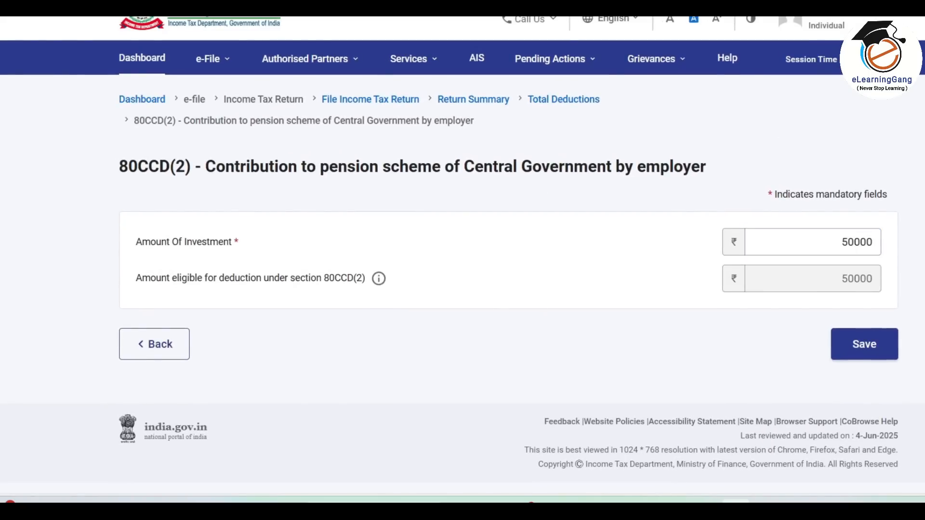
pyautogui.click(865, 349)
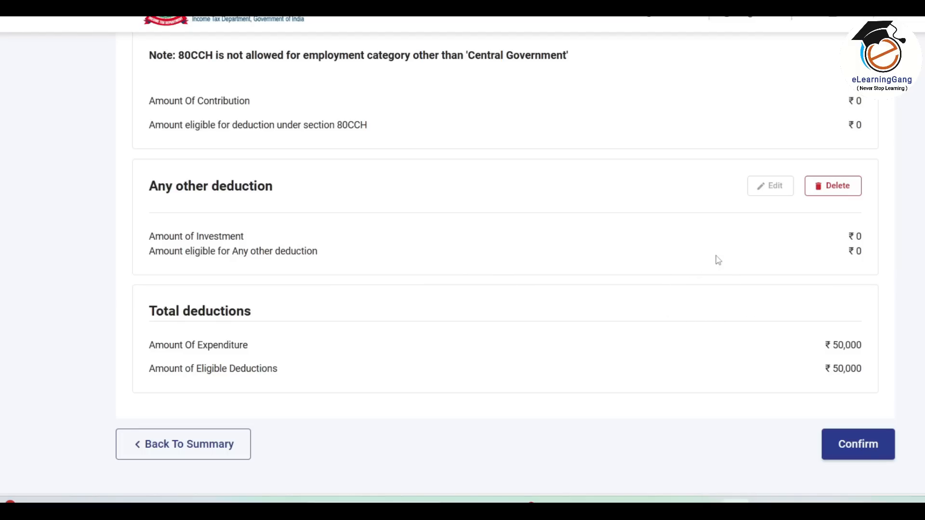
pyautogui.scroll(4, 721, 262)
pyautogui.scroll(-6, 719, 260)
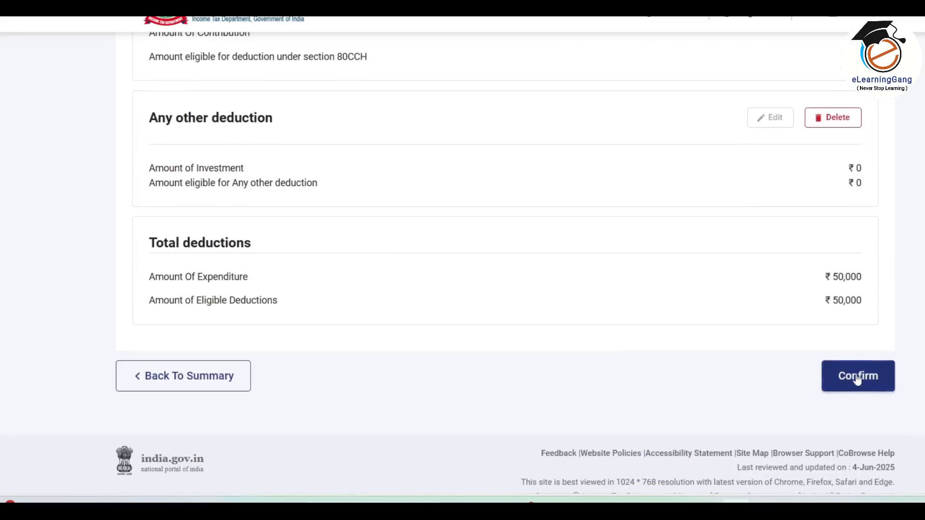
pyautogui.click(856, 380)
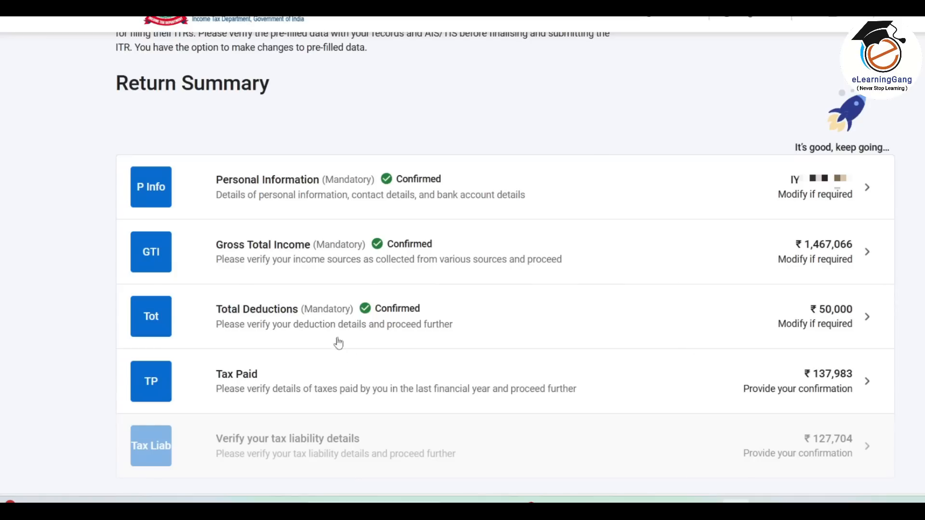
# Review the Schedule TDS1 salary TDS table on the Tax Paid page, checking ₹1,37,983 deducted.
pyautogui.click(608, 382)
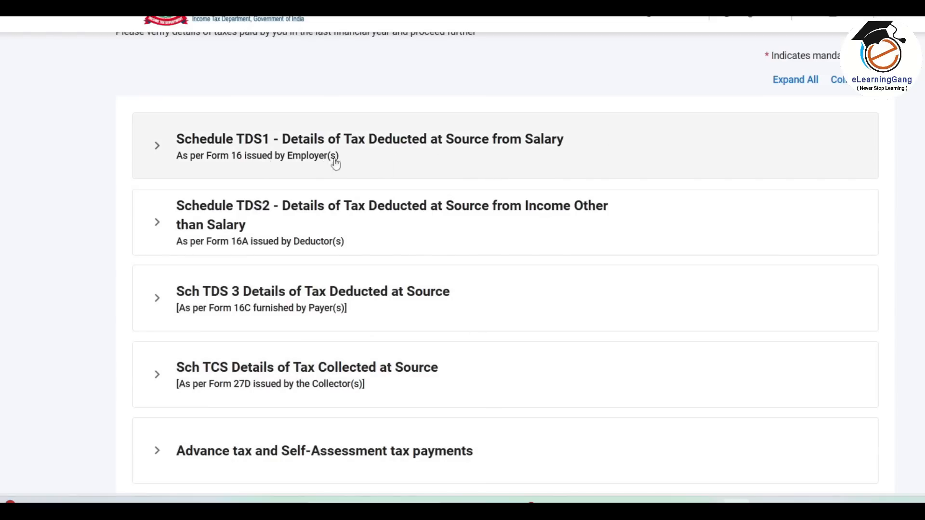
pyautogui.click(295, 153)
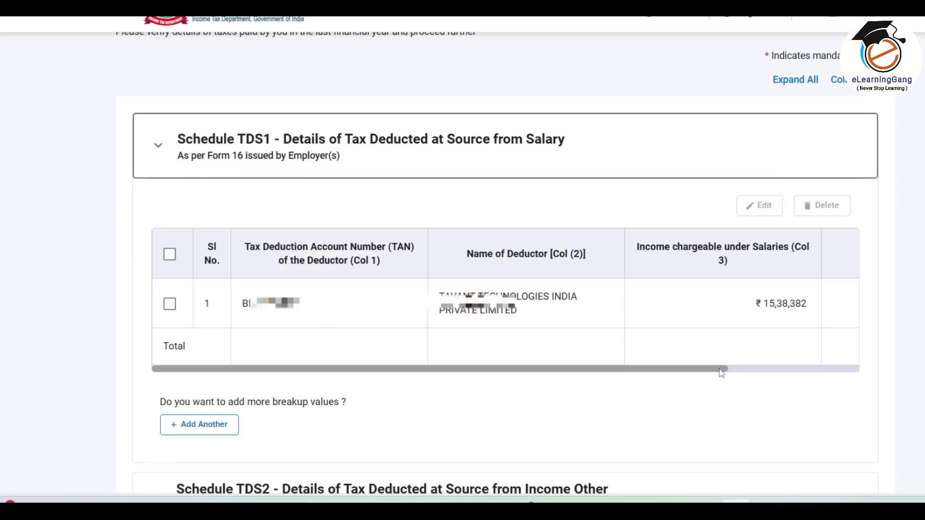
pyautogui.moveTo(717, 370); pyautogui.dragTo(848, 369)
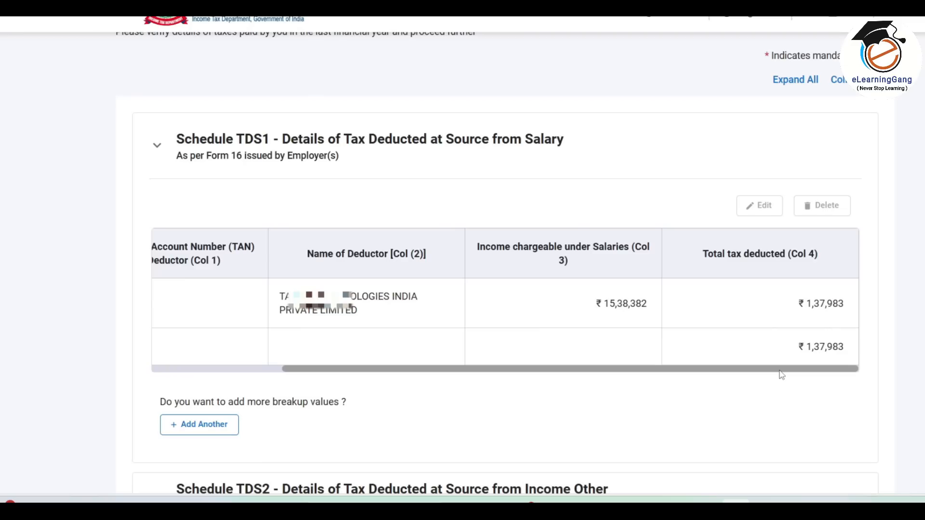
pyautogui.moveTo(779, 372); pyautogui.dragTo(649, 371)
pyautogui.click(170, 304)
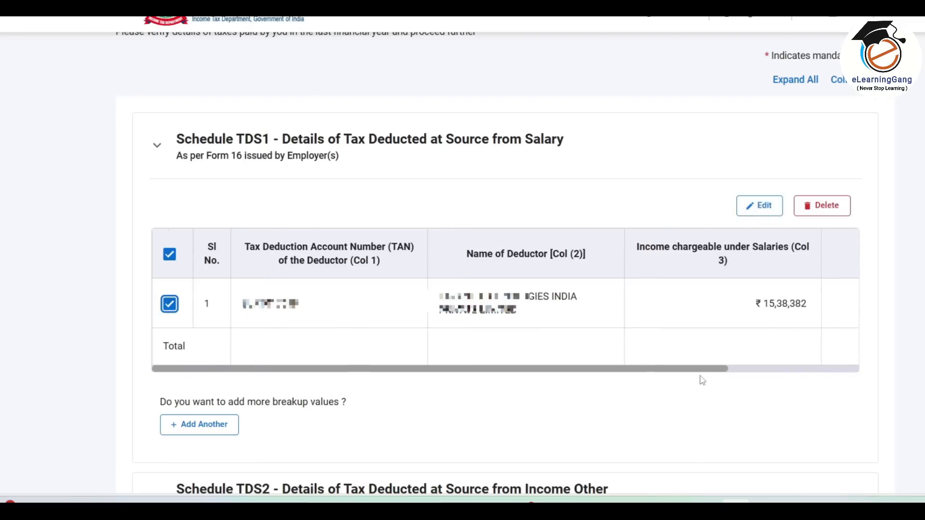
pyautogui.moveTo(701, 371); pyautogui.dragTo(832, 371)
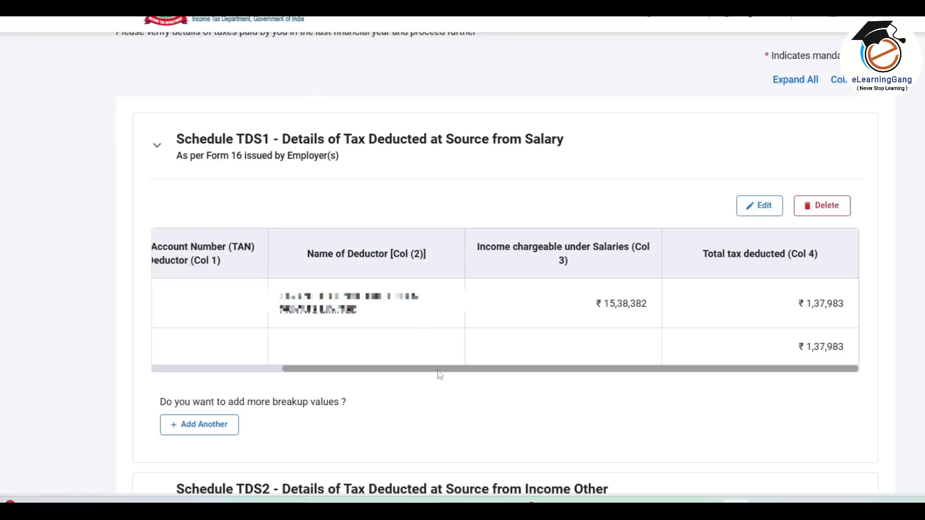
pyautogui.click(439, 147)
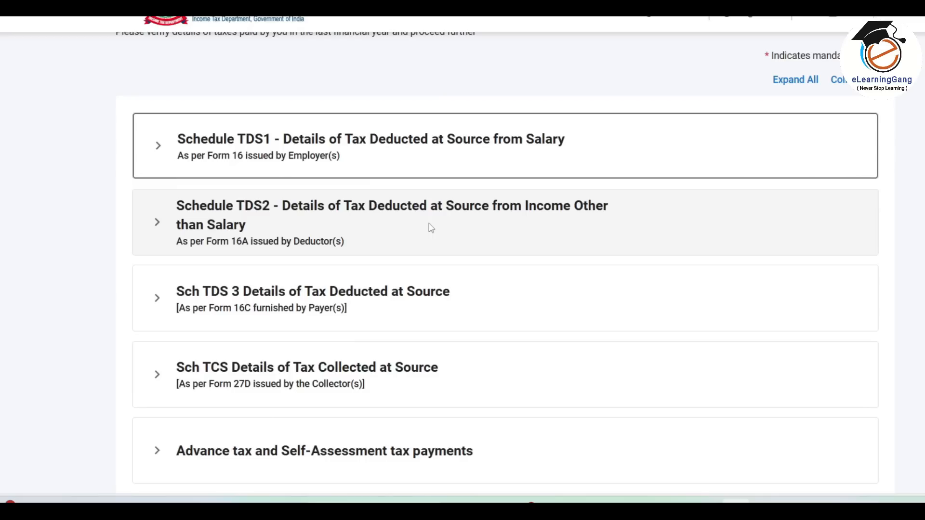
# Review the advance and self-assessment tax payments and confirm Tax Paid of ₹137,983.
pyautogui.scroll(-4, 431, 228)
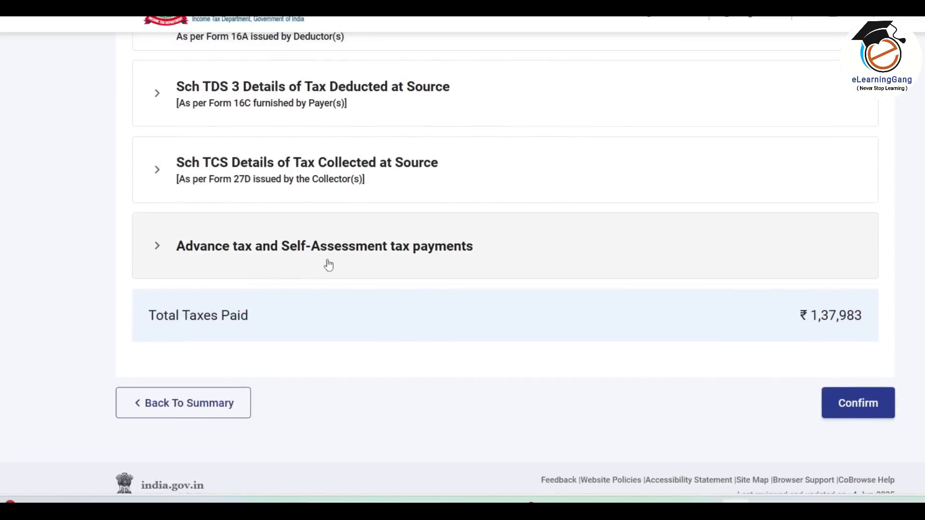
pyautogui.click(254, 259)
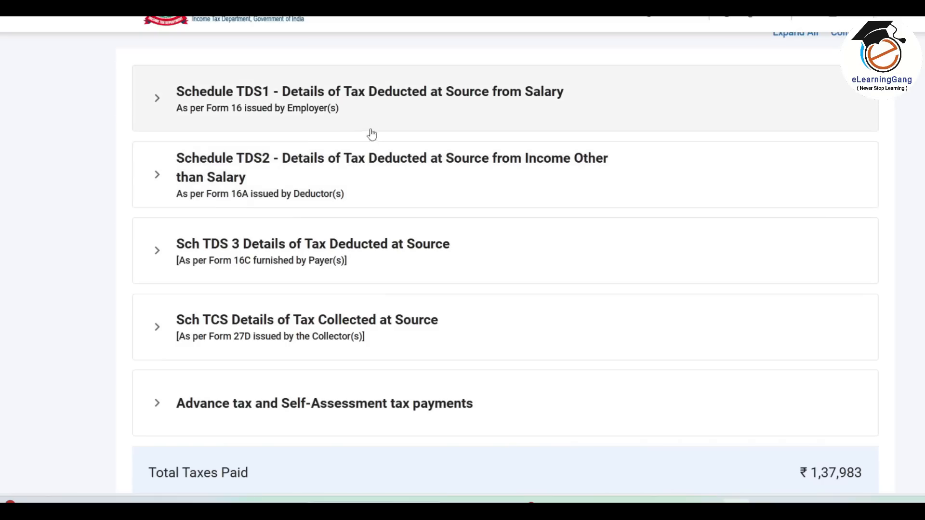
pyautogui.scroll(-2, 401, 388)
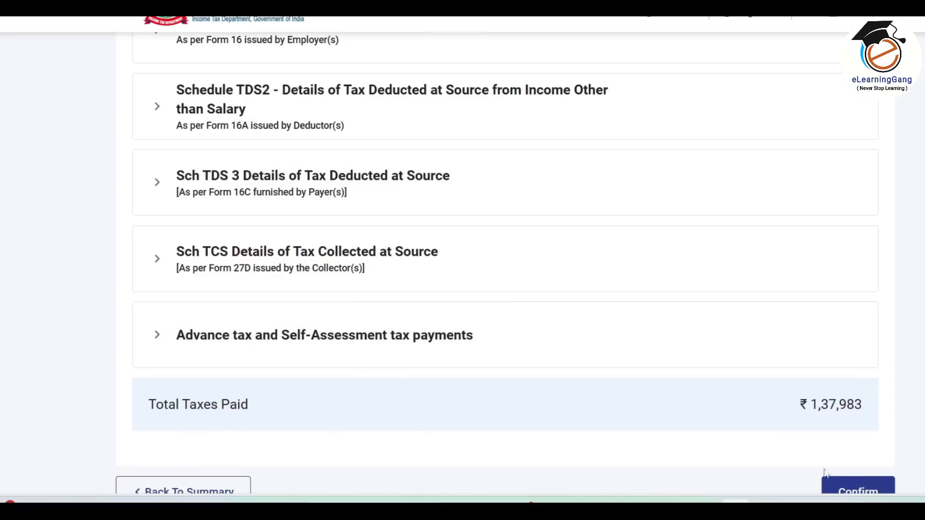
pyautogui.scroll(-3, 836, 371)
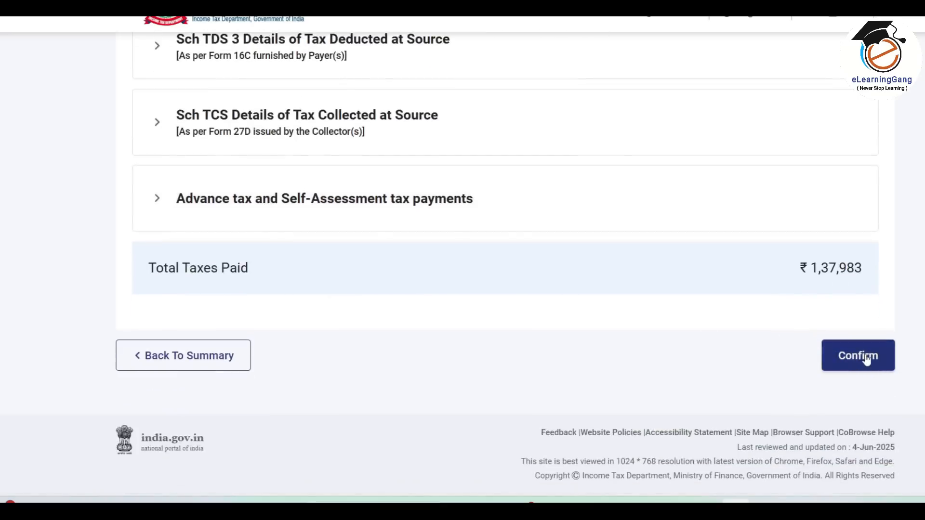
pyautogui.click(866, 359)
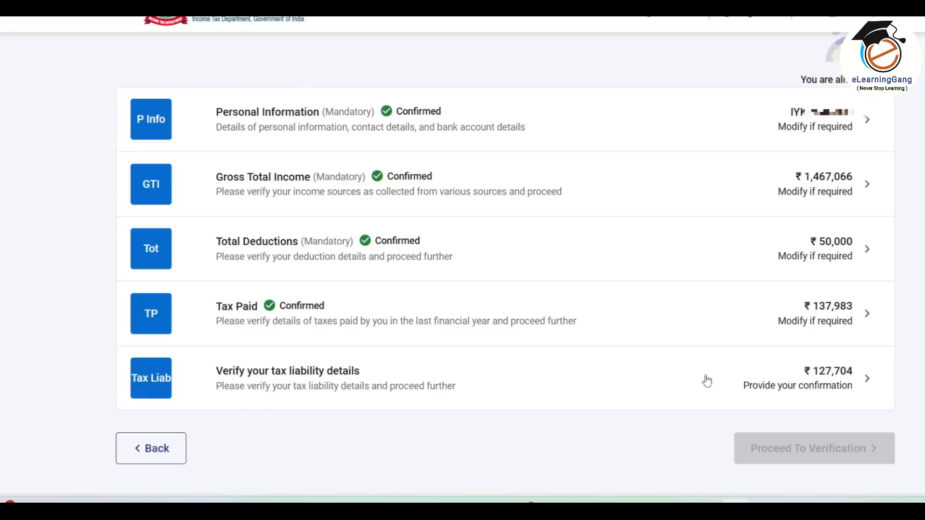
# Review the ₹127,704 tax liability details and confirm them.
pyautogui.click(569, 384)
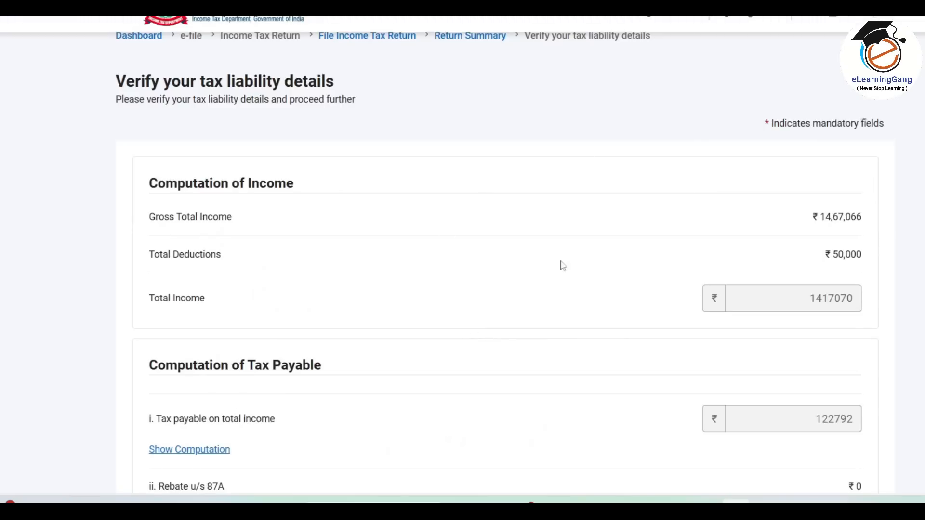
pyautogui.scroll(-3, 622, 262)
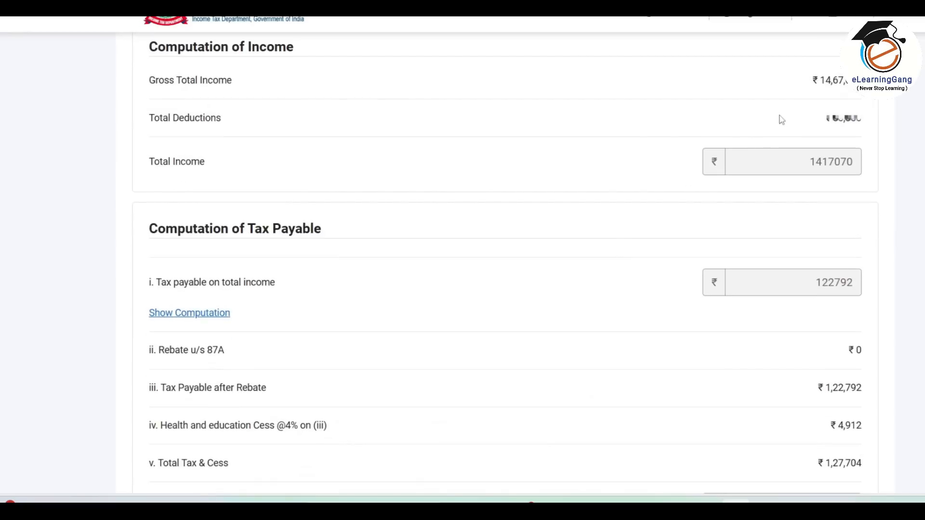
pyautogui.scroll(-4, 674, 248)
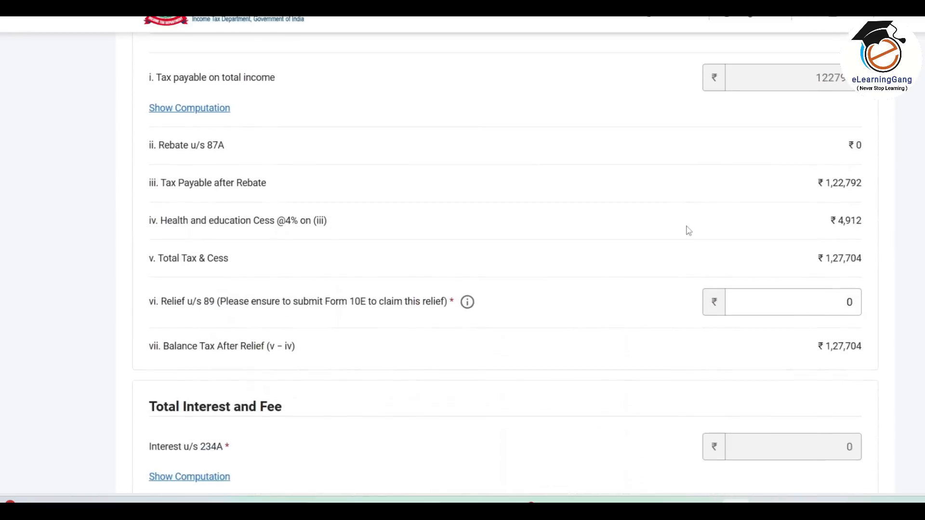
pyautogui.scroll(-3, 651, 318)
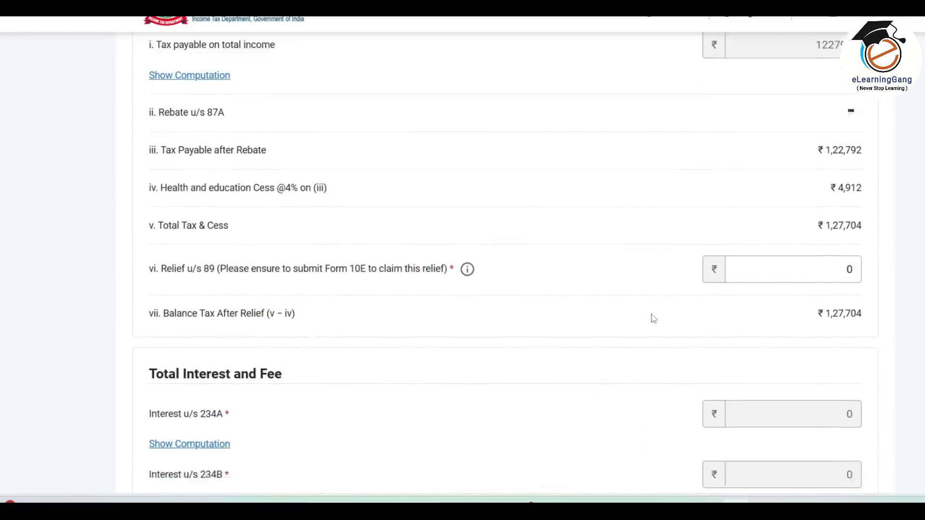
pyautogui.scroll(-7, 653, 319)
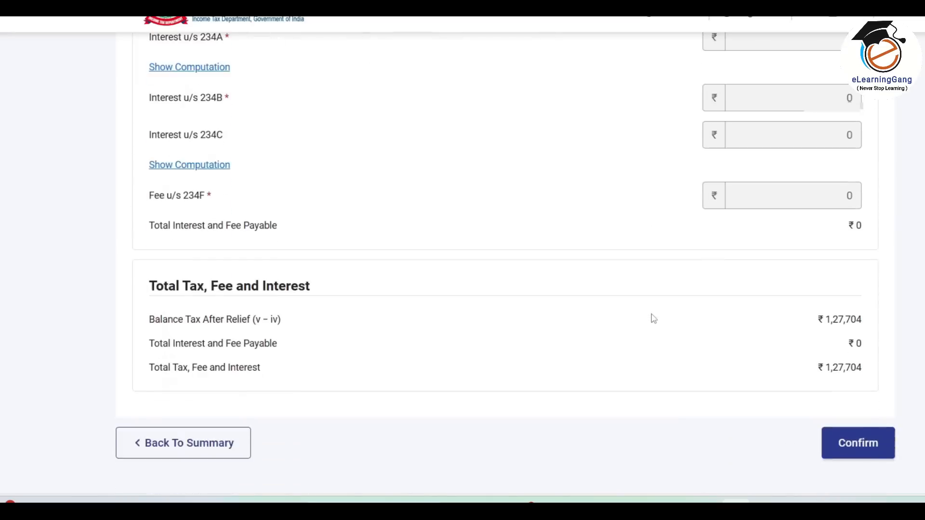
pyautogui.scroll(-1, 653, 319)
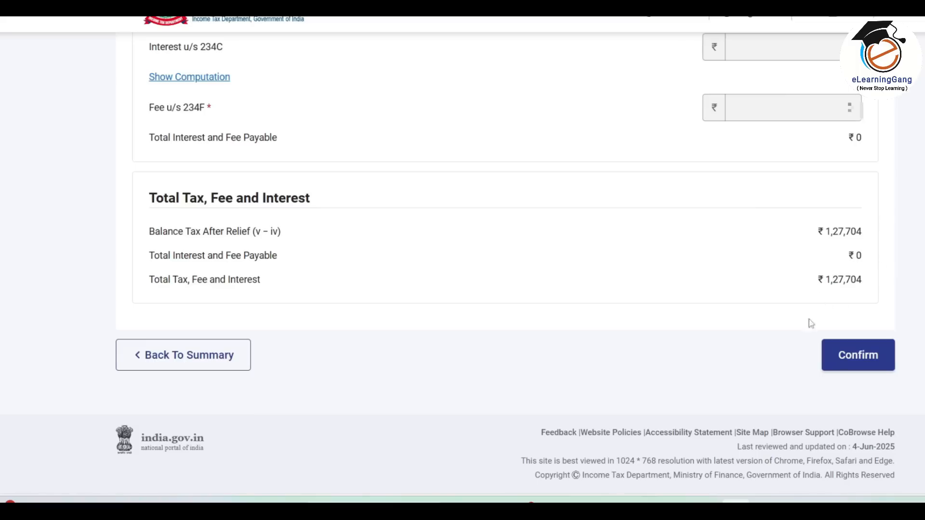
pyautogui.click(859, 356)
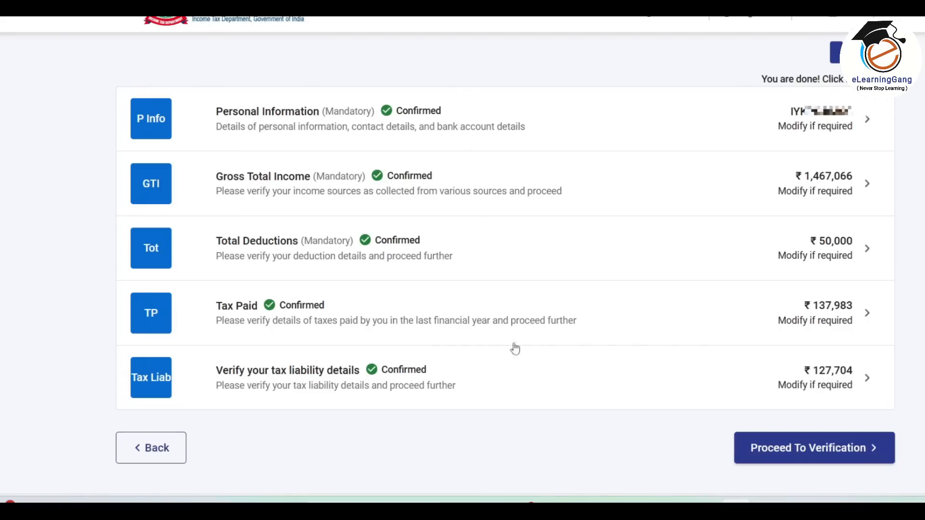
# Review the tax computation summary showing a ₹10,280 refund, then go to Preview and Submit.
pyautogui.click(834, 452)
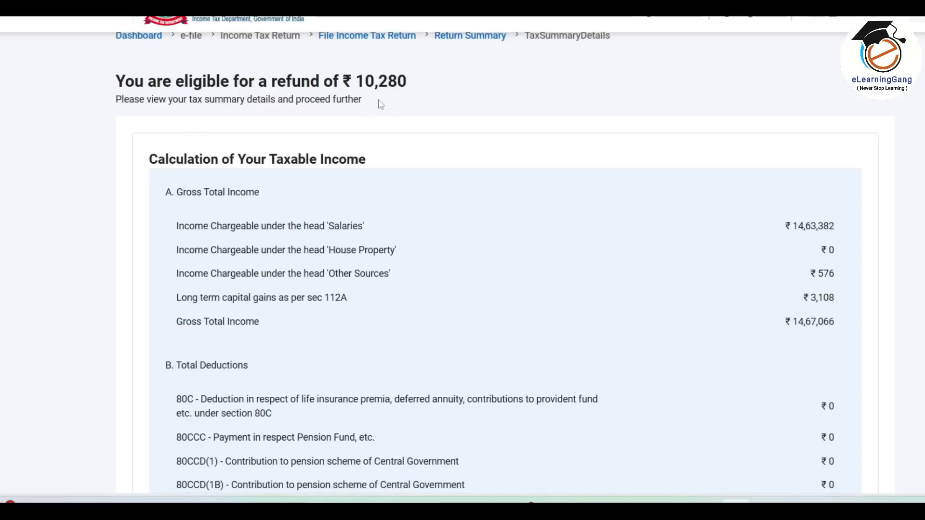
pyautogui.scroll(-3, 453, 217)
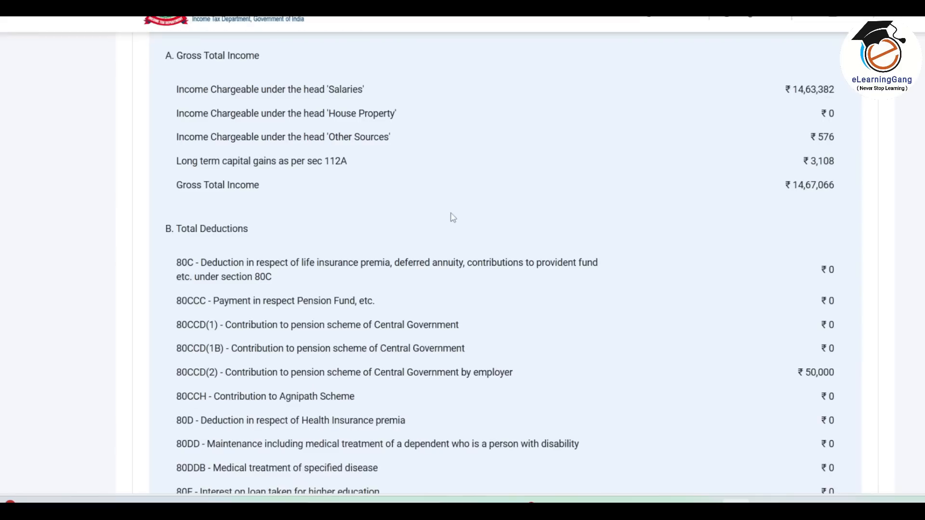
pyautogui.scroll(-8, 486, 110)
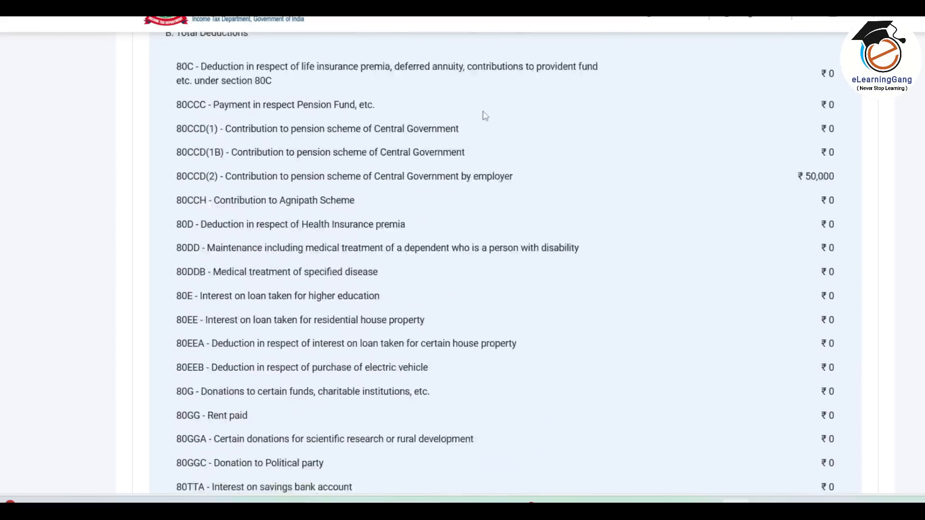
pyautogui.scroll(-14, 485, 115)
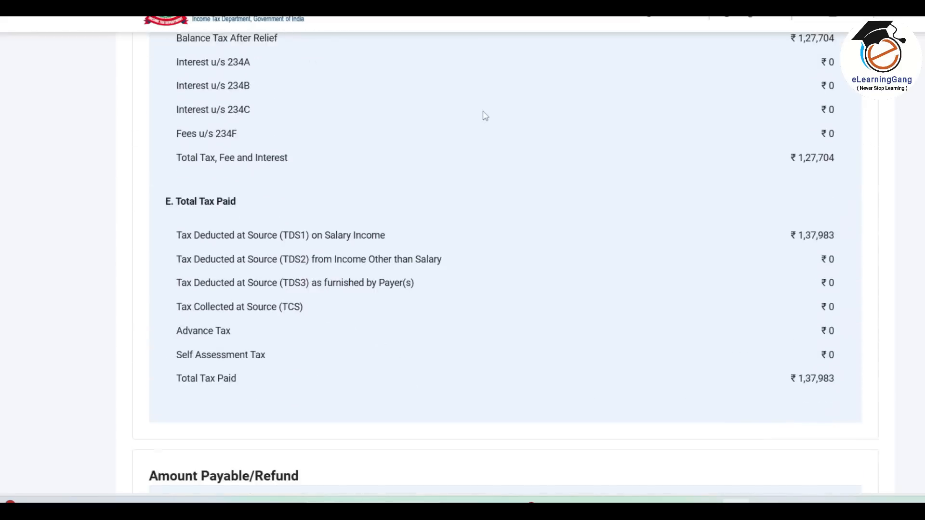
pyautogui.scroll(-3, 485, 116)
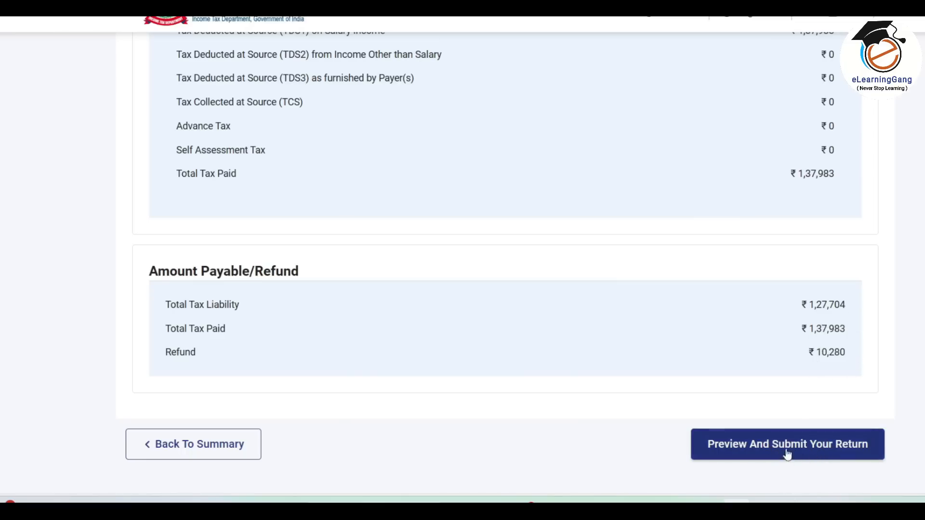
pyautogui.click(802, 445)
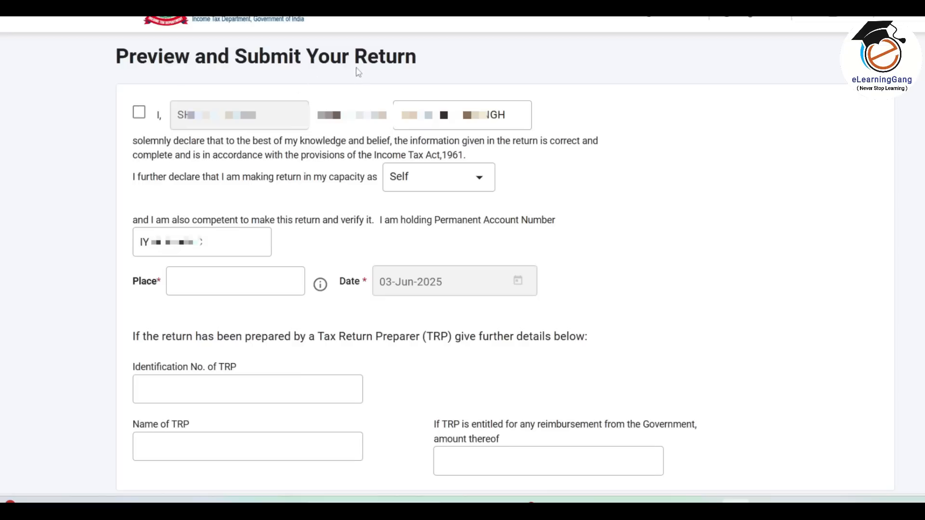
# Accept the declaration with place PRAYAGRAJ and run validation on the ITR1 return.
pyautogui.click(139, 116)
pyautogui.click(192, 290)
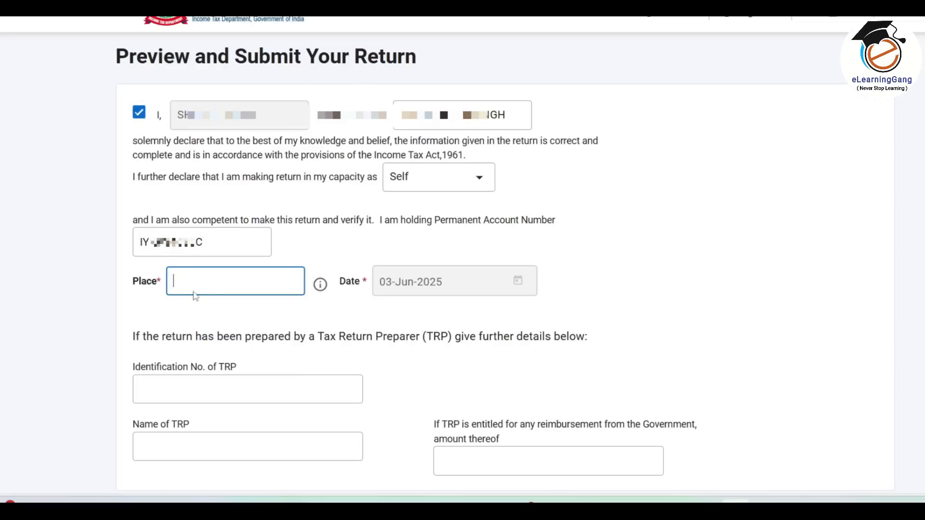
pyautogui.write('PRAYAGRAJ')
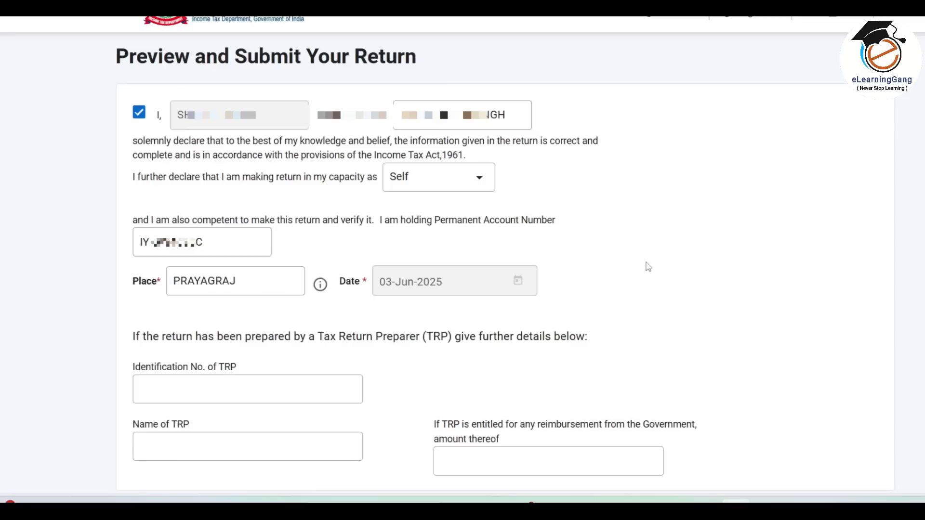
pyautogui.scroll(-4, 737, 285)
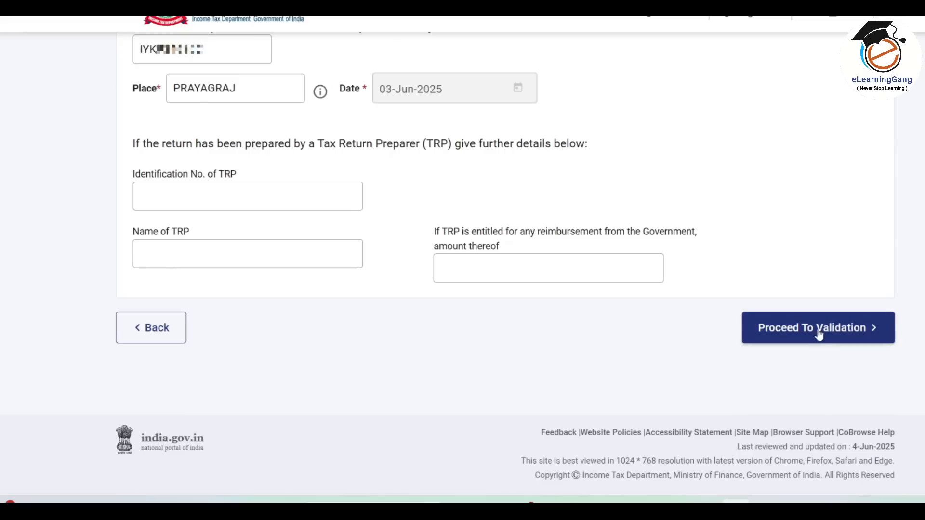
pyautogui.click(838, 331)
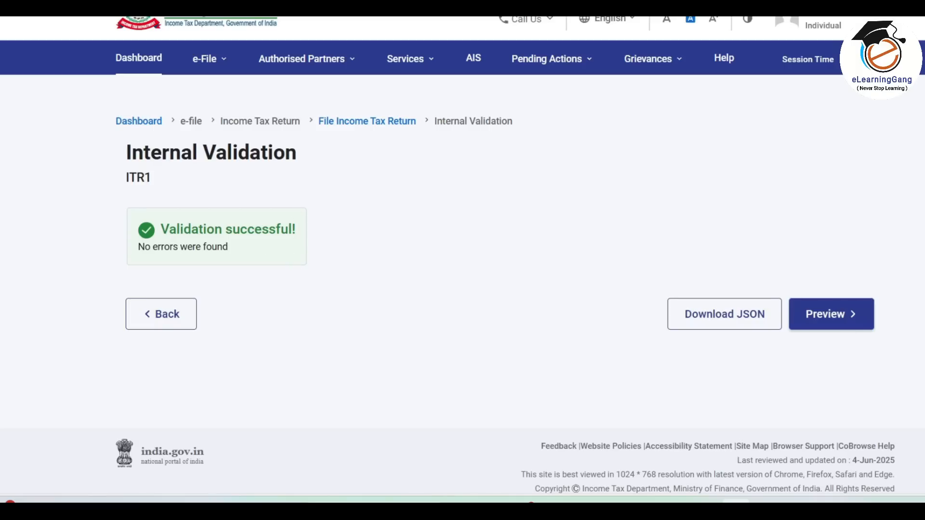
# Review the ITR1 PDF preview and run upload level validation, which finds no errors.
pyautogui.click(846, 319)
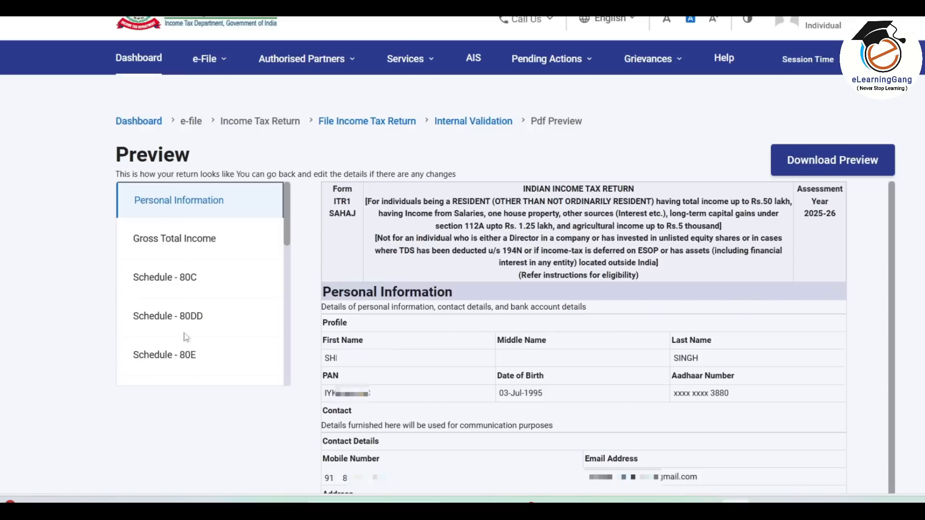
pyautogui.moveTo(284, 221)
pyautogui.mouseDown()
pyautogui.moveTo(295, 358)
pyautogui.moveTo(287, 217)
pyautogui.mouseUp()
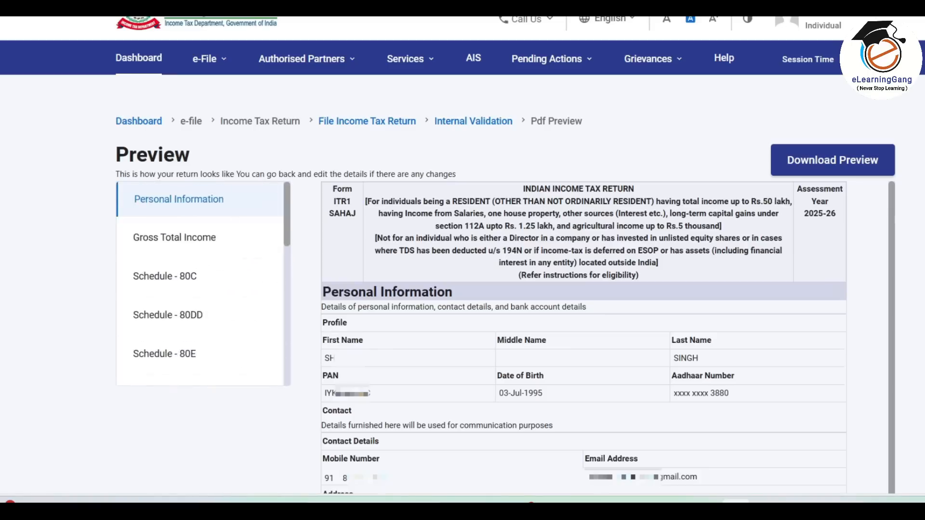
pyautogui.scroll(-8, 578, 289)
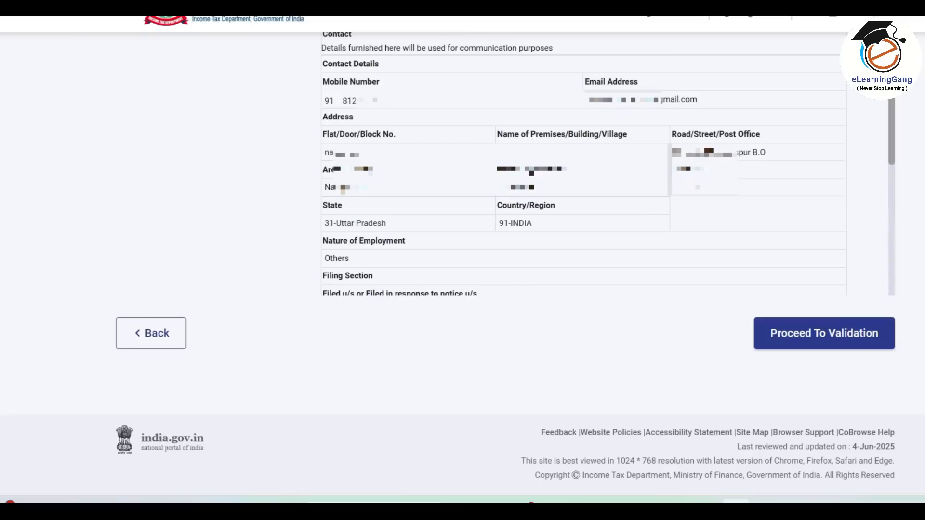
pyautogui.click(825, 337)
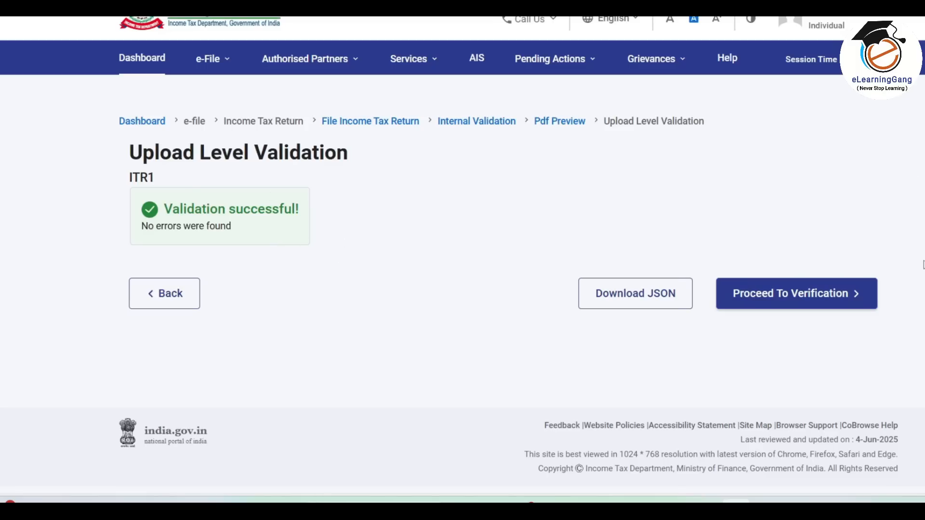
# Choose E-Verify Now using the Aadhaar-registered mobile OTP option.
pyautogui.click(813, 296)
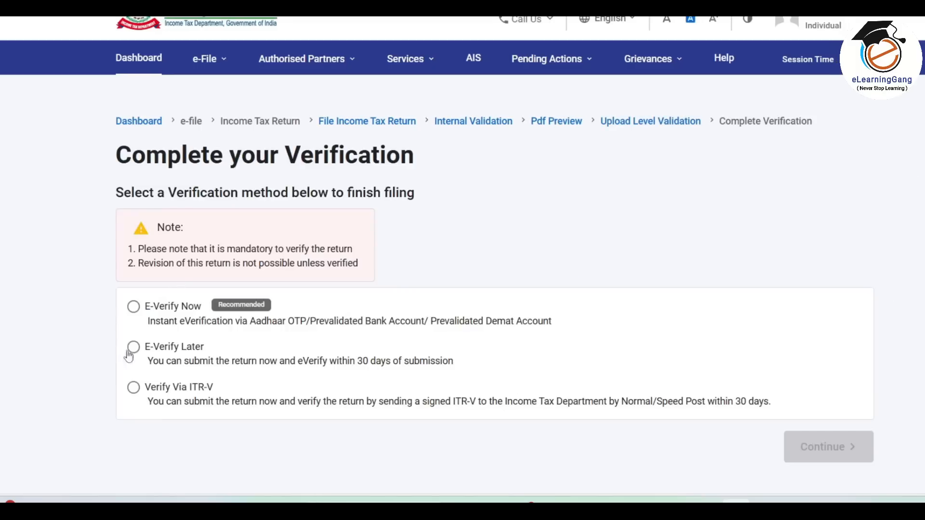
pyautogui.click(134, 311)
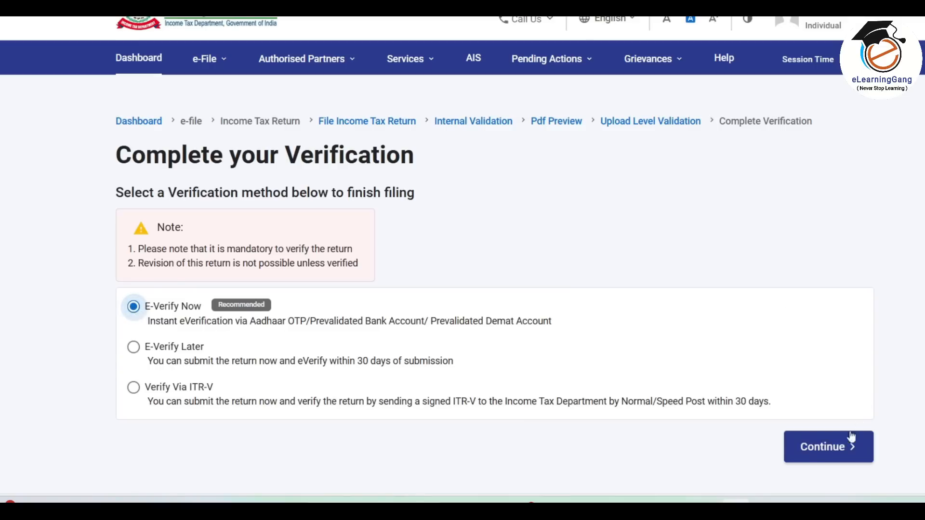
pyautogui.click(839, 449)
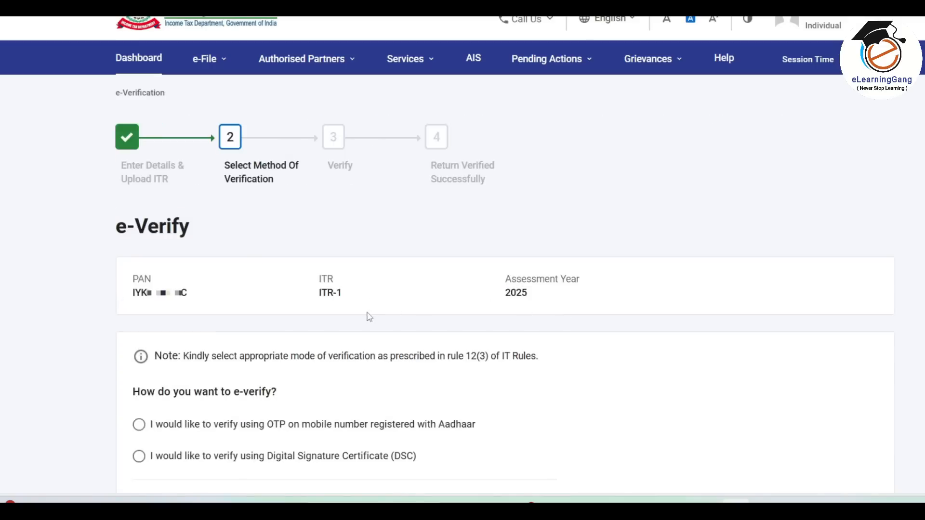
pyautogui.scroll(-6, 396, 337)
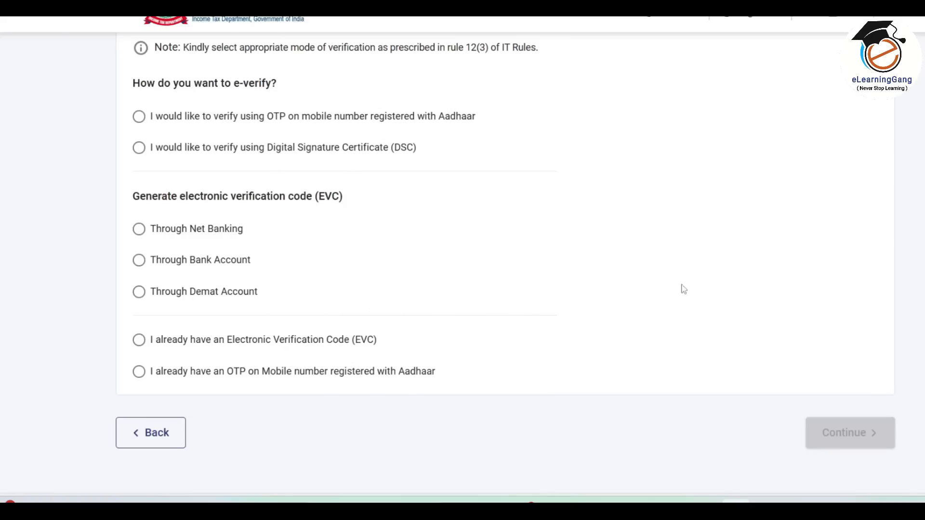
pyautogui.click(138, 117)
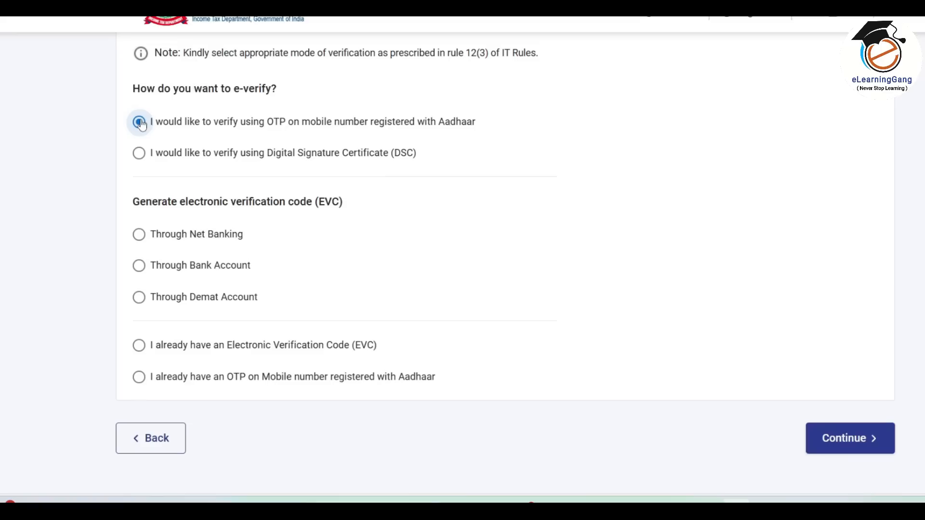
pyautogui.click(861, 448)
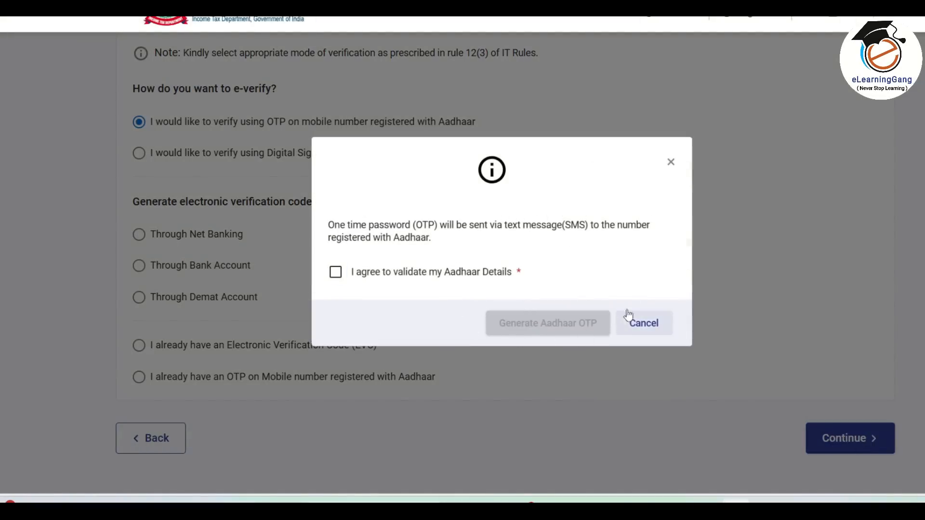
# Consent to Aadhaar validation, generate and enter the received OTP, validate it, and submit the return.
pyautogui.click(335, 272)
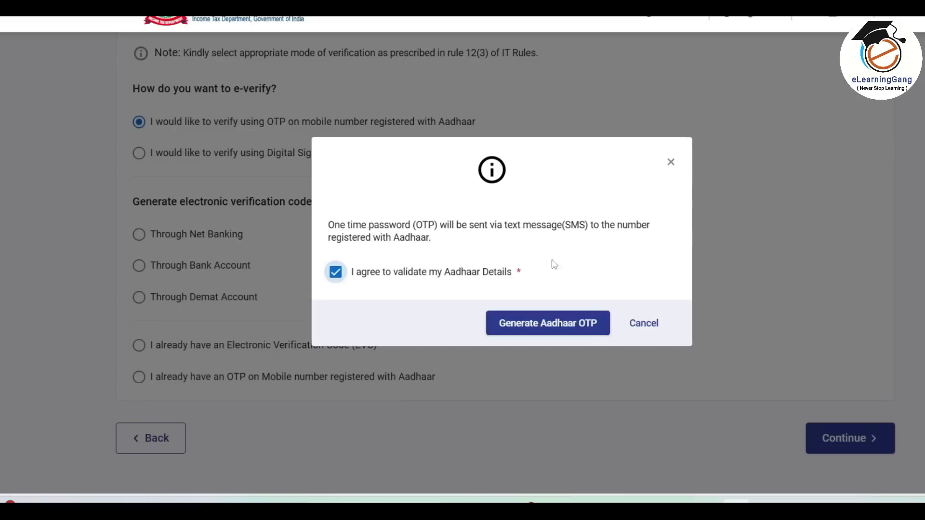
pyautogui.click(569, 333)
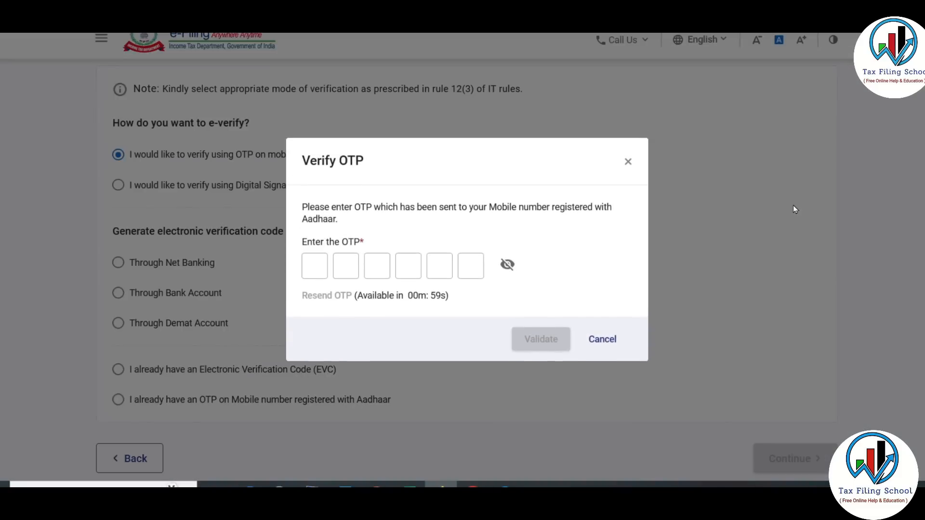
pyautogui.click(314, 265)
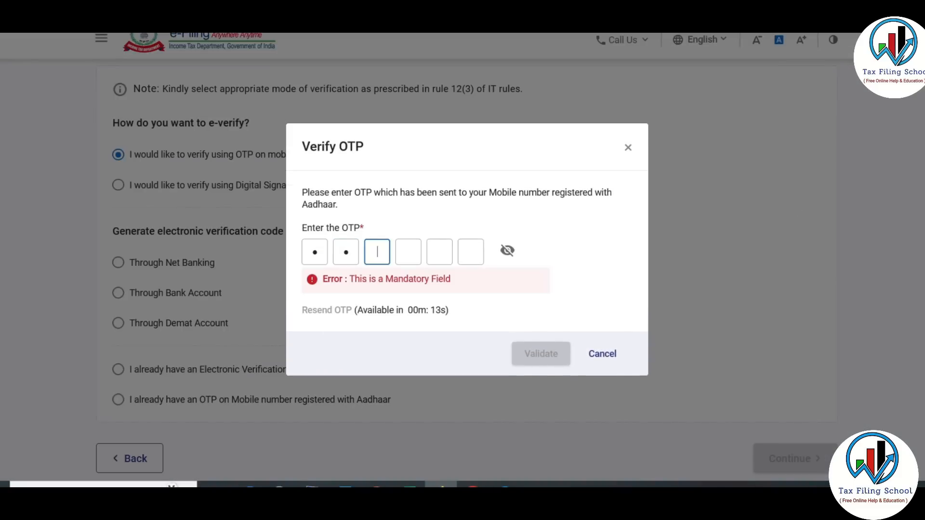
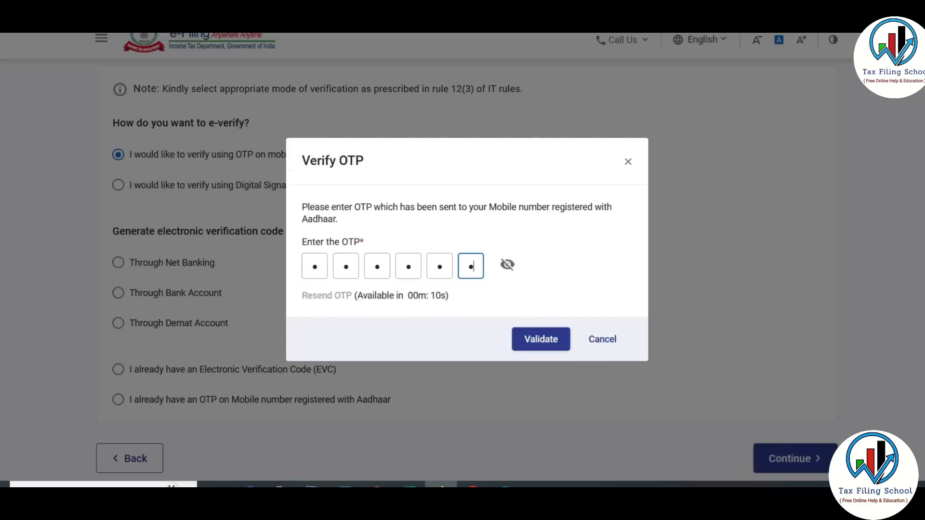
pyautogui.click(508, 264)
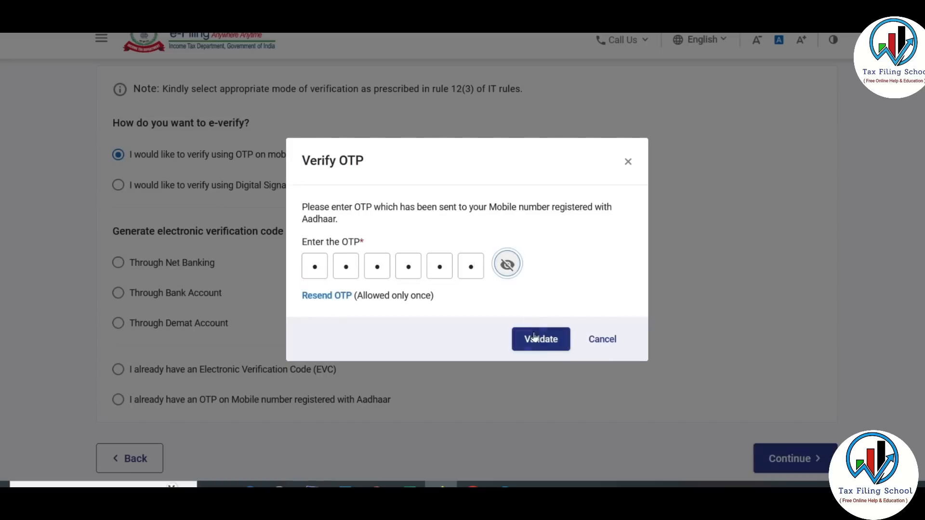
pyautogui.click(542, 341)
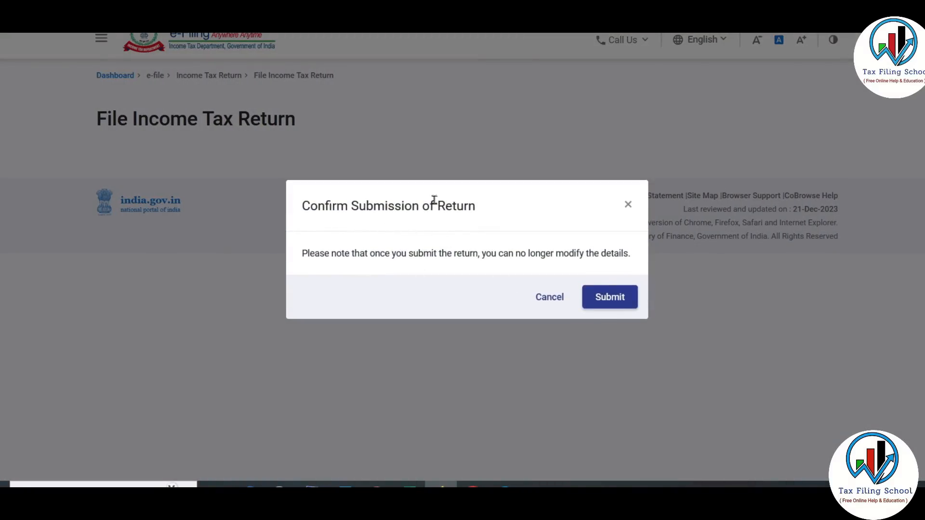
pyautogui.click(614, 296)
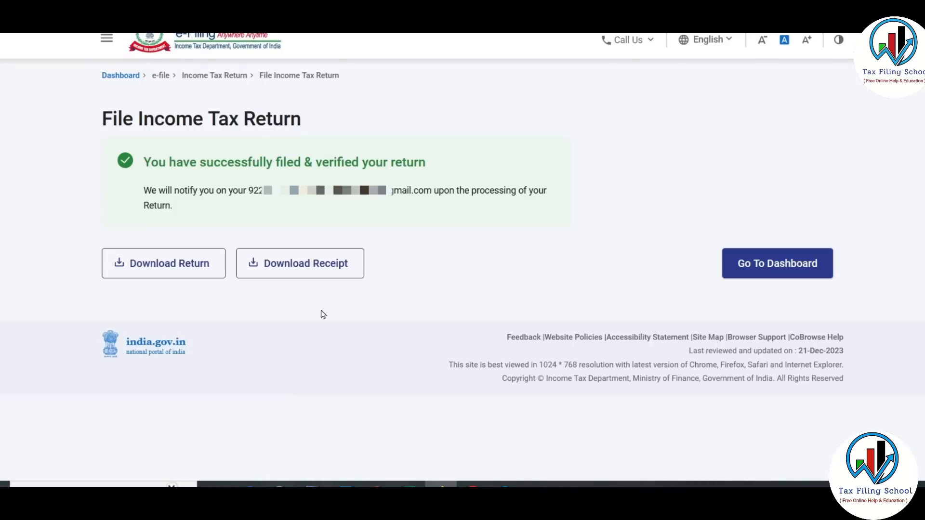